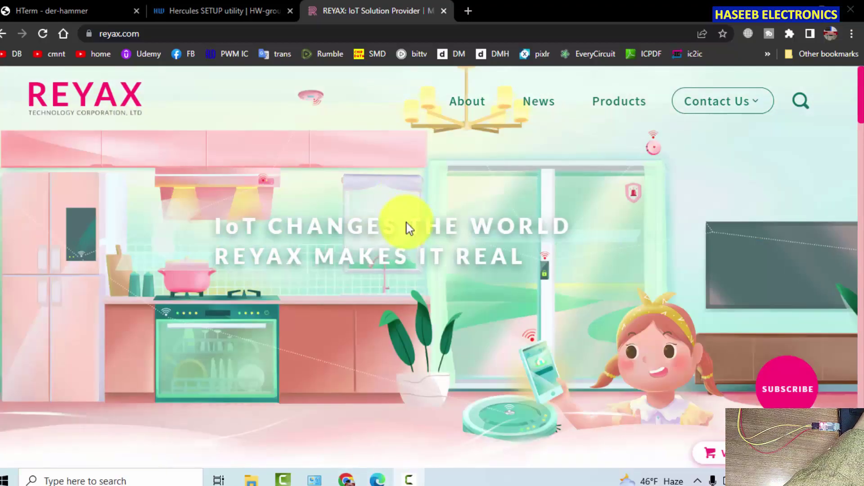
Browse the REYAX PRODUCTS category grid, then close the REYAX website tab.
scroll(407, 229, down, 10)
scroll(318, 308, up, 4)
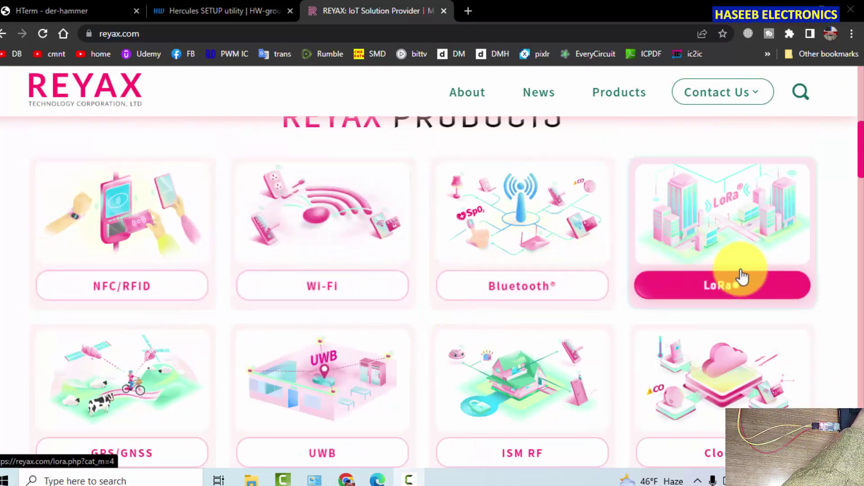
scroll(450, 352, down, 3)
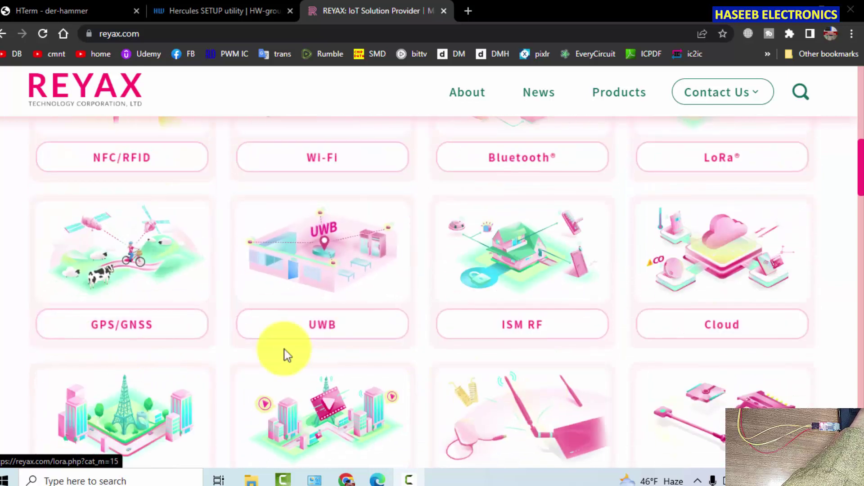
scroll(445, 351, up, 4)
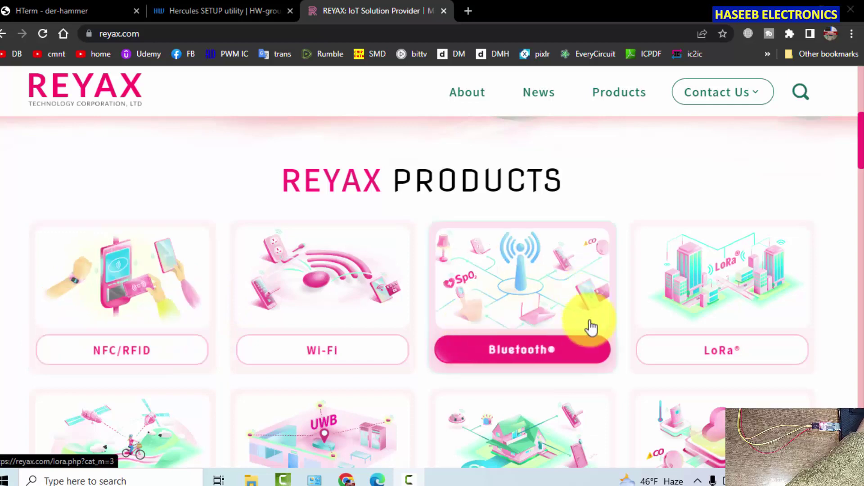
scroll(556, 332, down, 3)
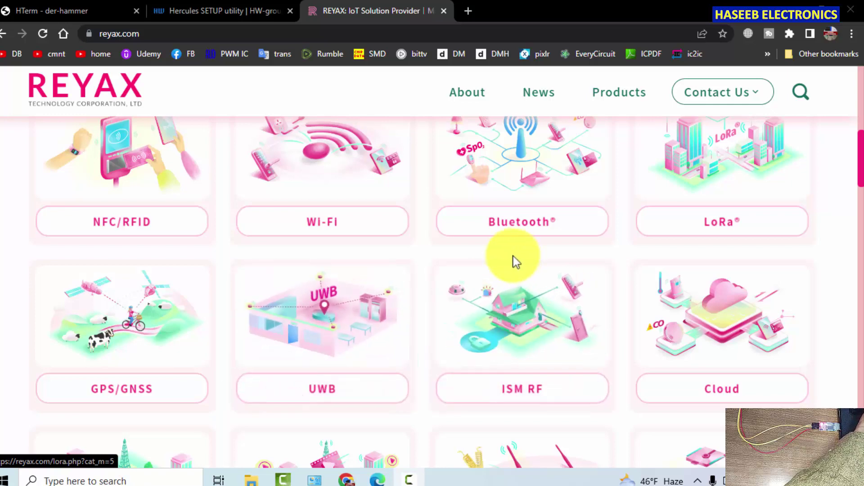
scroll(513, 254, up, 5)
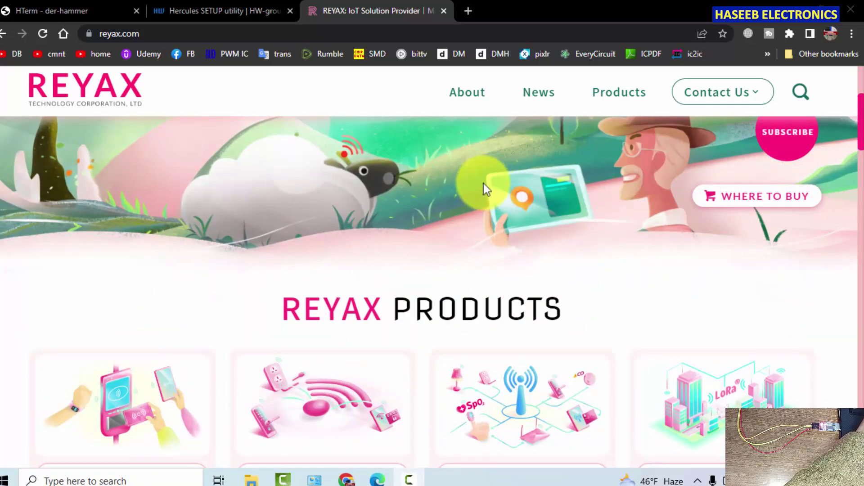
click(444, 11)
Review the HTerm download page, then open the RYWB116_Lite beginners guide in a background tab from the Hercules page.
click(76, 9)
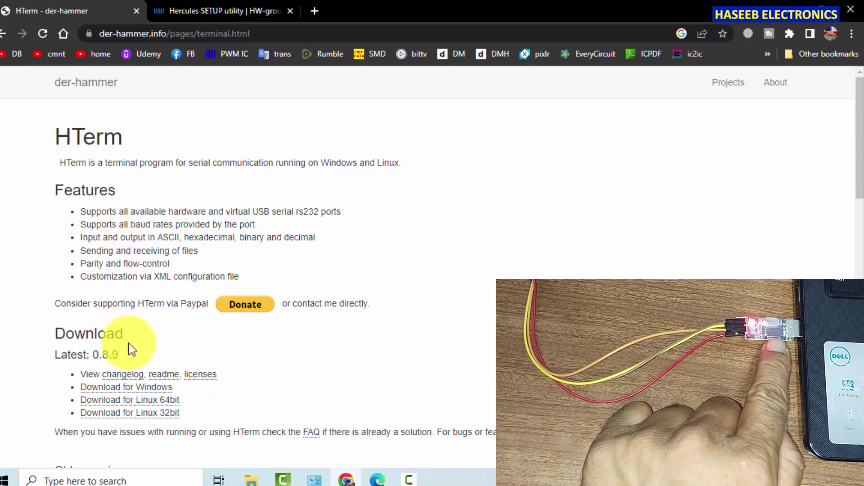
scroll(185, 233, down, 2)
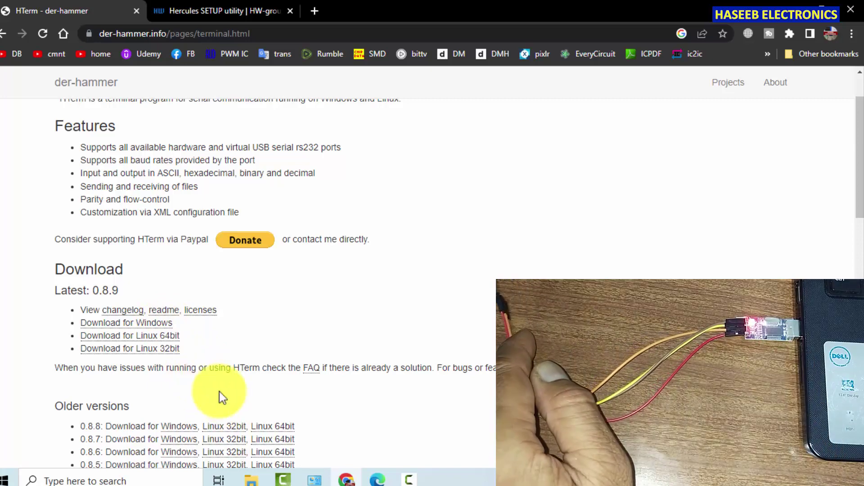
scroll(181, 320, down, 5)
scroll(180, 315, up, 6)
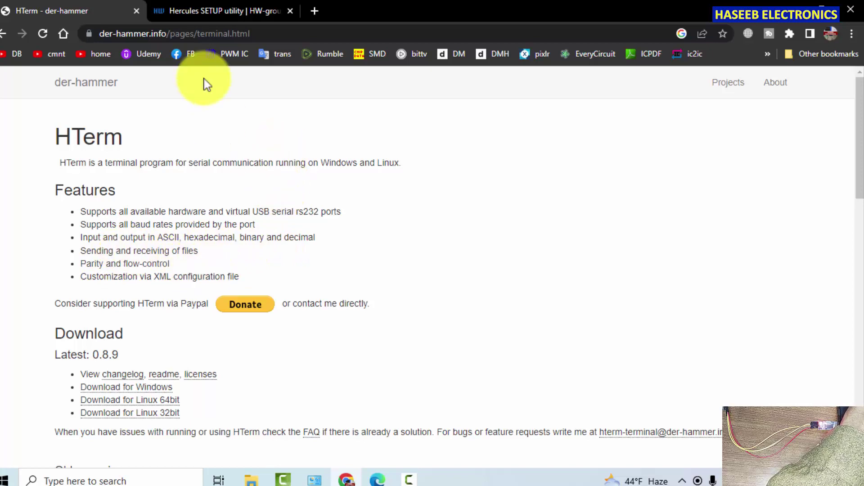
click(237, 9)
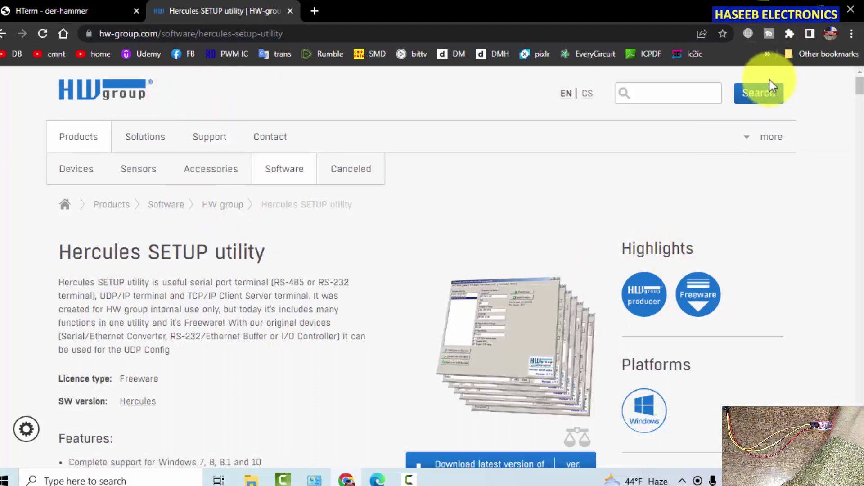
middle_click(321, 14)
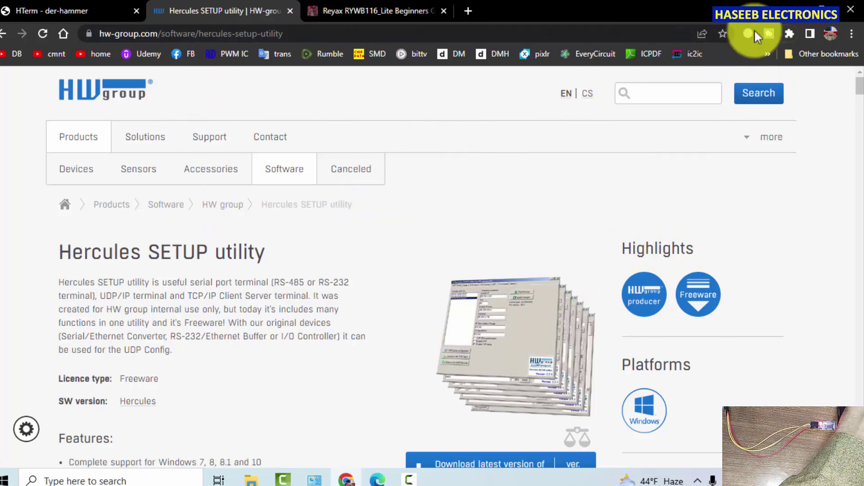
Minimise Chrome and scroll through the RYWB guide ref.pdf manual in Edge.
click(802, 8)
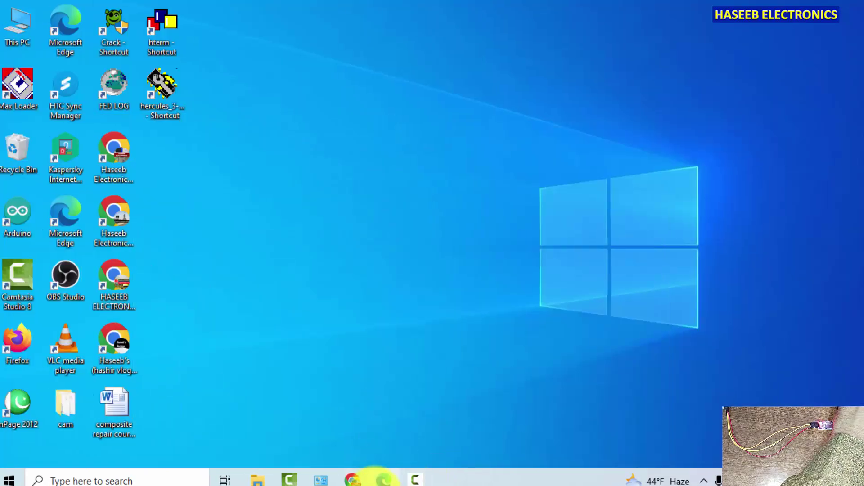
click(382, 478)
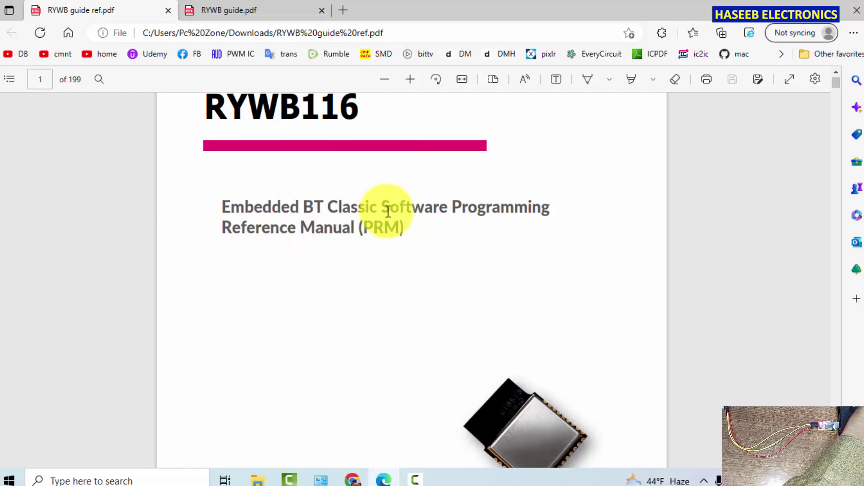
scroll(388, 212, up, 5)
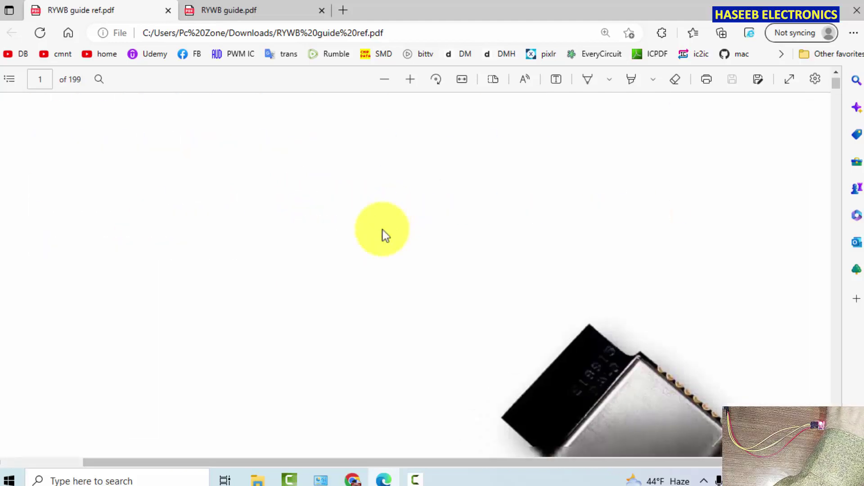
scroll(379, 216, down, 3)
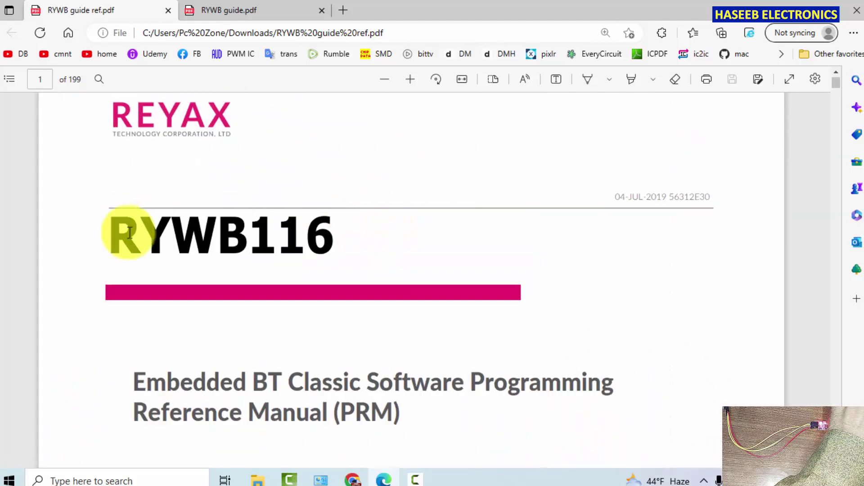
scroll(280, 266, down, 4)
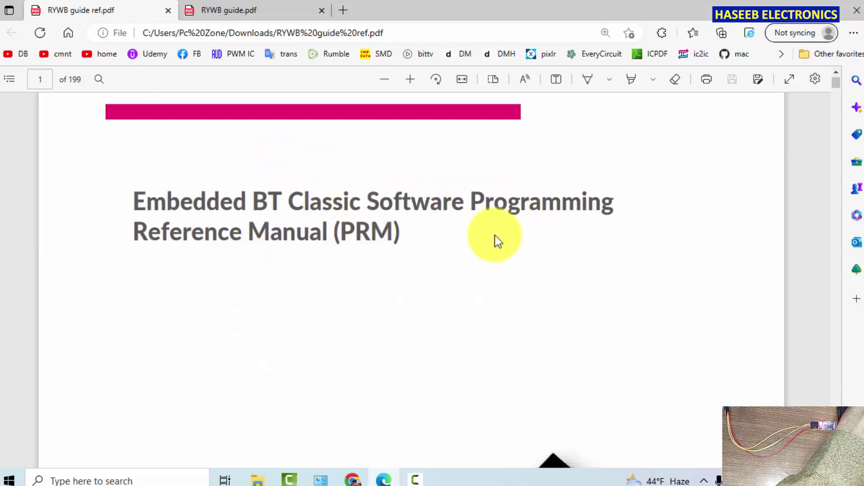
scroll(308, 226, down, 10)
scroll(517, 226, up, 15)
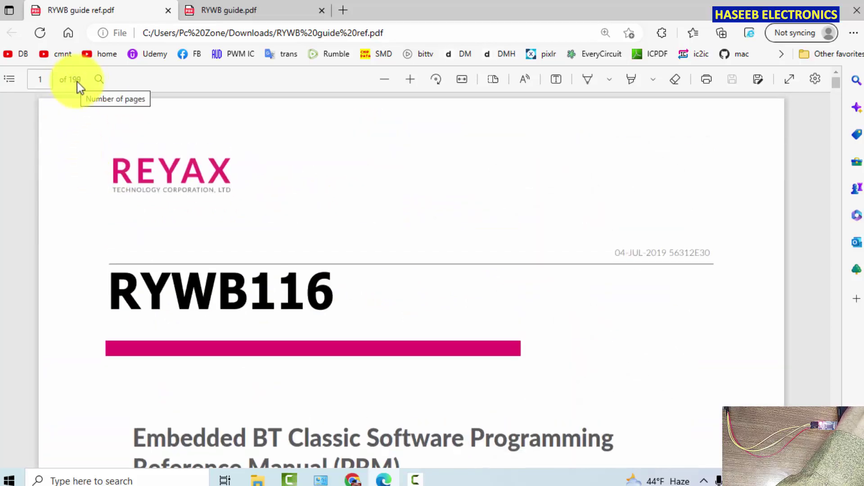
Review pages 63–65 of RYWB guide.pdf, then close Edge.
click(203, 9)
scroll(220, 176, up, 10)
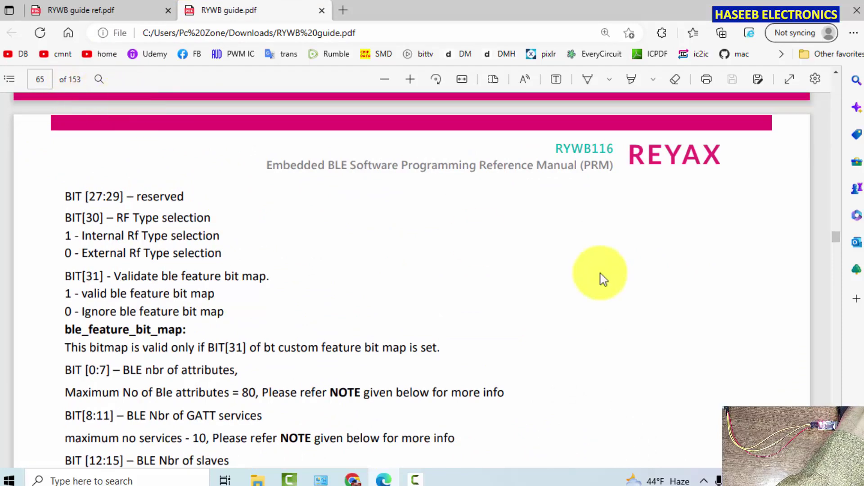
scroll(443, 269, up, 1)
scroll(446, 270, up, 15)
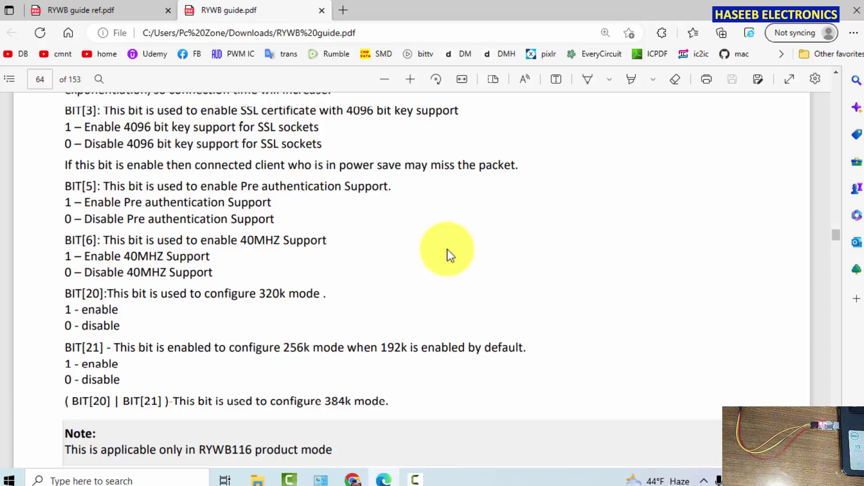
scroll(315, 288, up, 1)
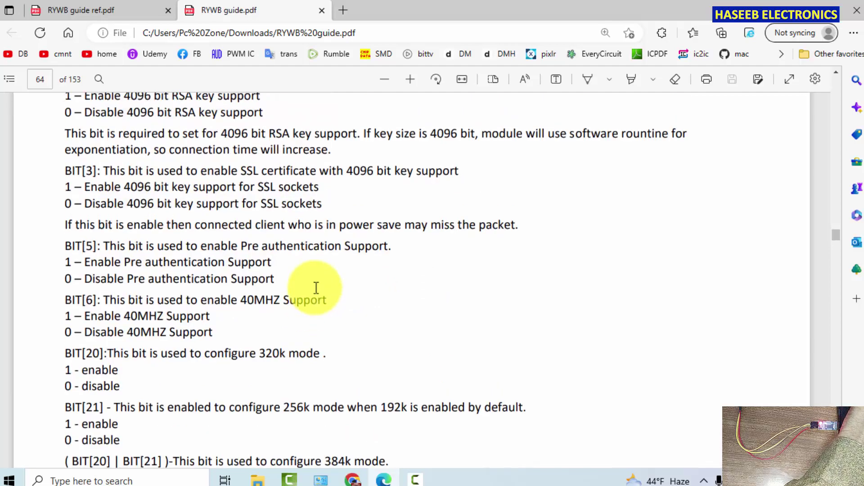
scroll(482, 257, up, 6)
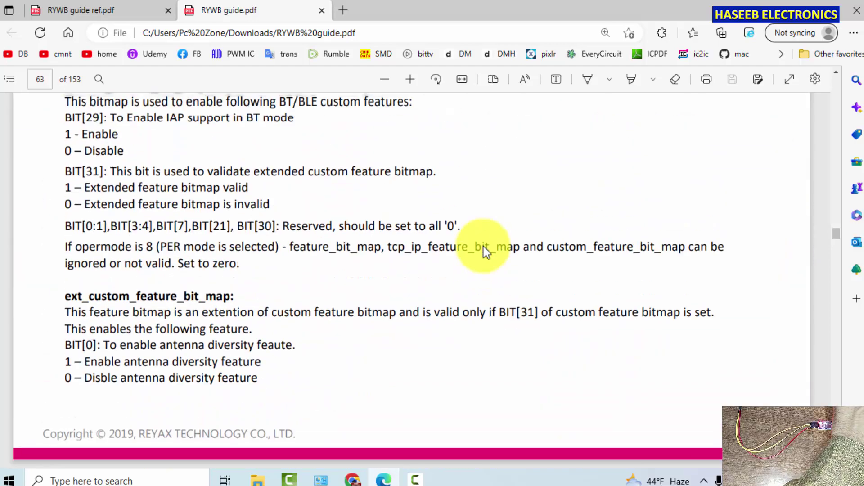
scroll(485, 252, up, 4)
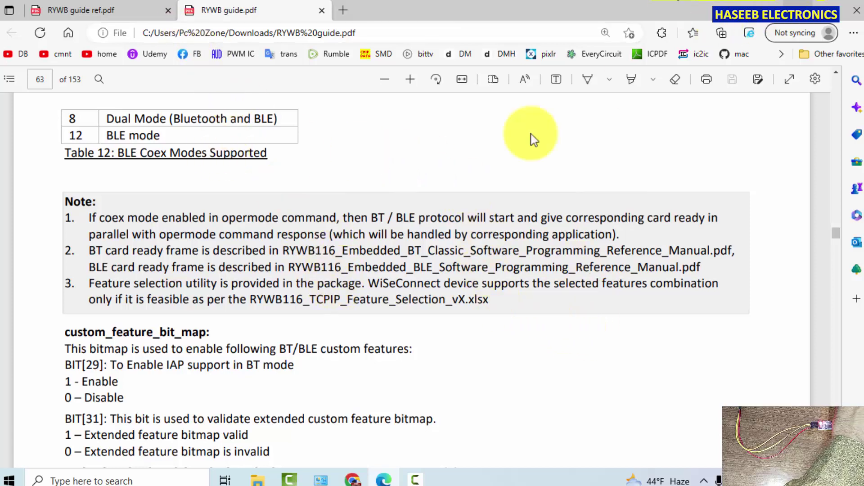
click(857, 10)
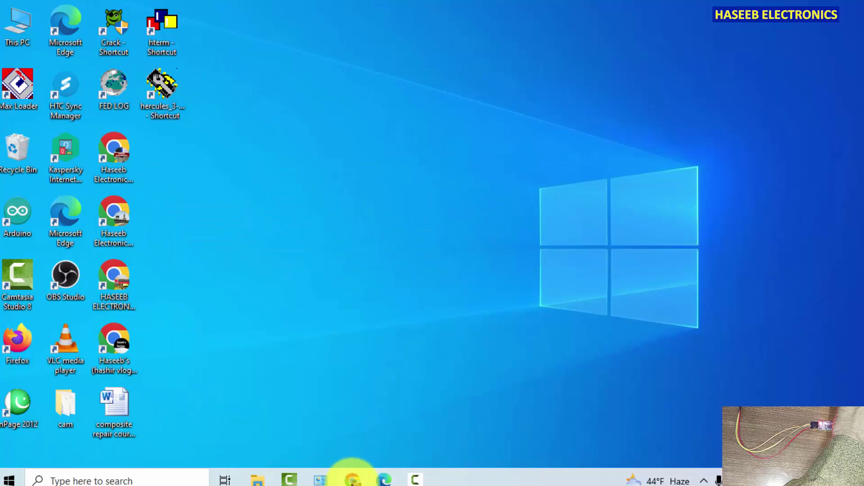
Bring Chrome back and scroll the RYWB116_Lite beginners guide down to the XML code block.
click(352, 479)
click(336, 7)
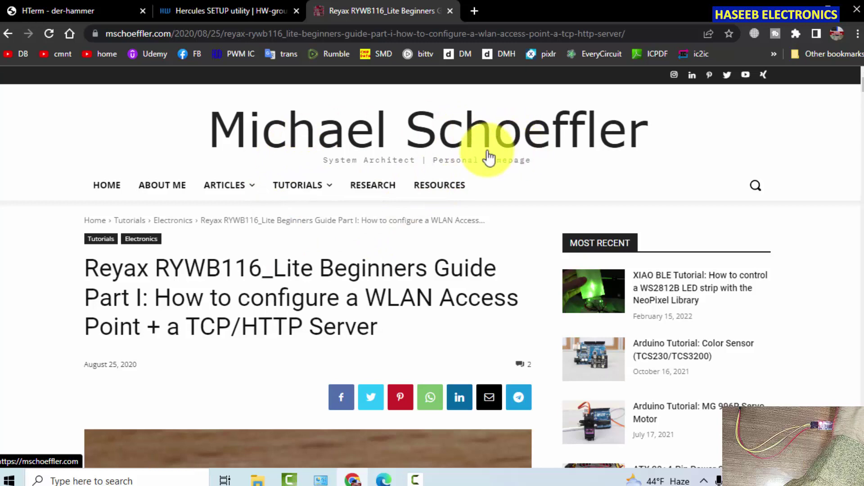
scroll(347, 279, down, 15)
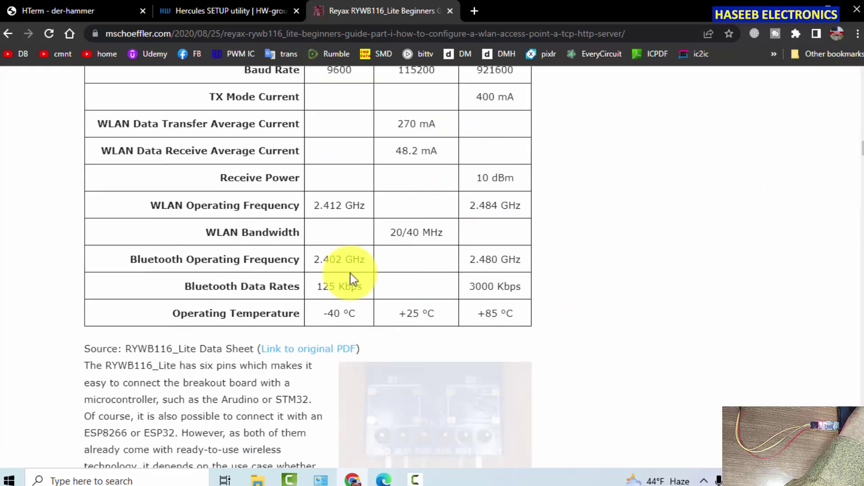
scroll(352, 280, down, 4)
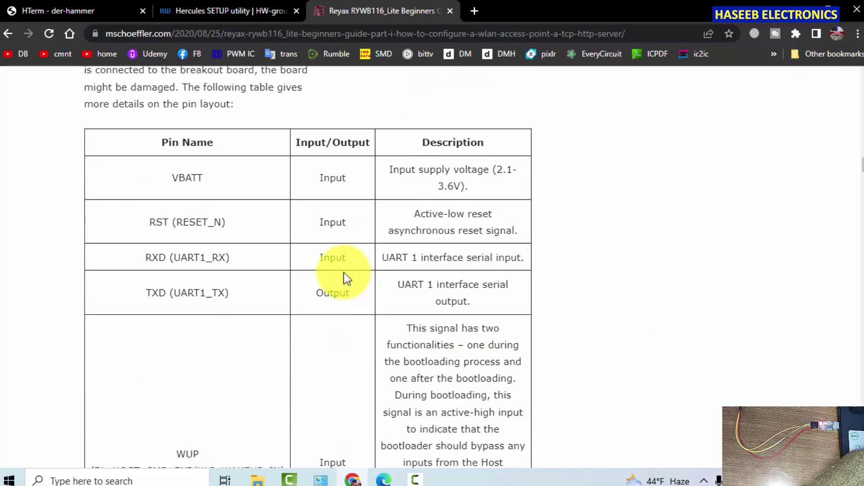
scroll(345, 279, down, 18)
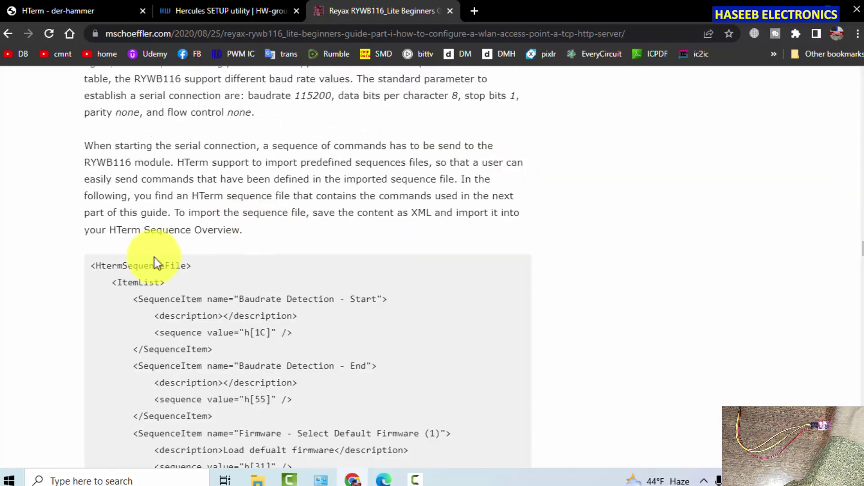
Select the sequence XML from HtermSequenceFile through </HtermSequenceFile> and copy it.
drag(89, 264, 126, 299)
scroll(150, 312, down, 5)
scroll(150, 312, up, 5)
click(102, 282)
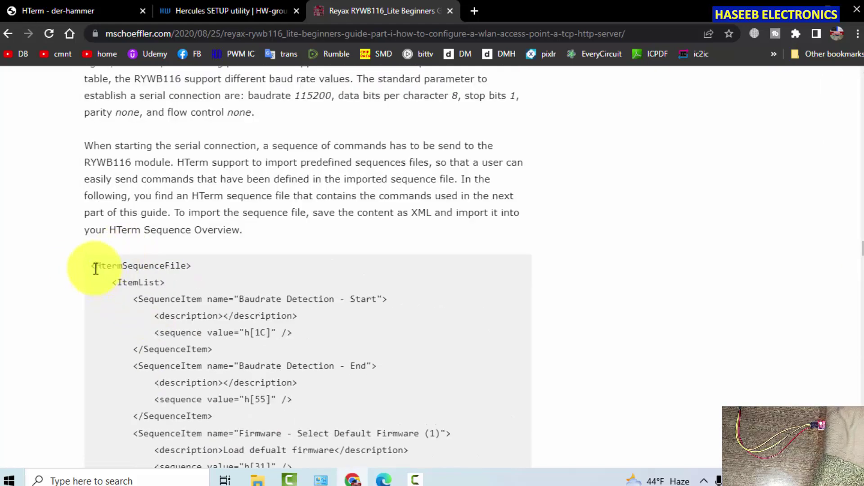
drag(91, 266, 196, 400)
scroll(171, 358, down, 1)
scroll(179, 343, down, 18)
scroll(145, 334, up, 19)
scroll(195, 384, down, 6)
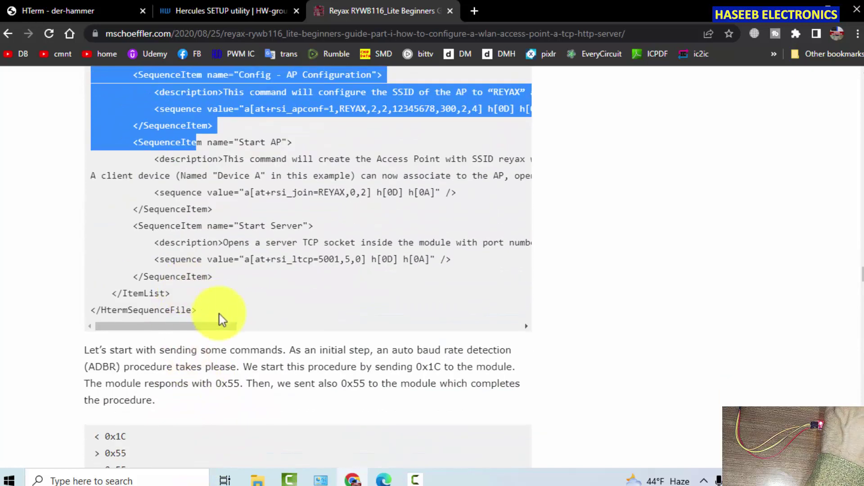
shift+click(203, 319)
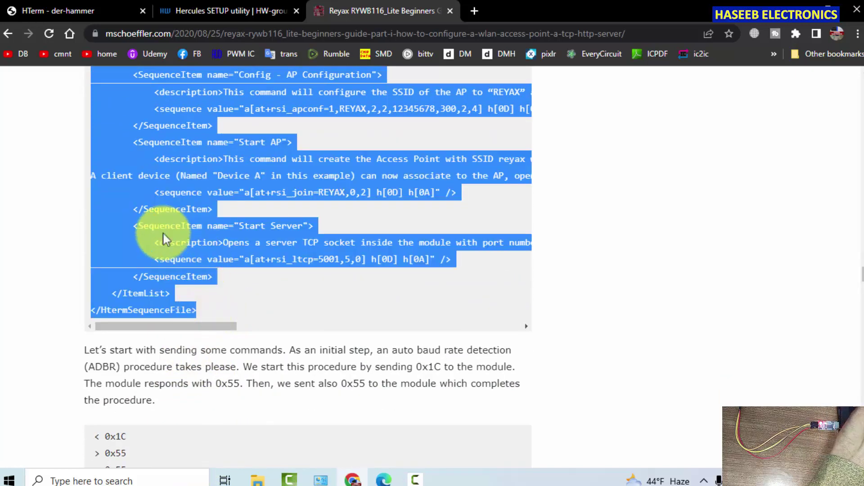
right_click(177, 153)
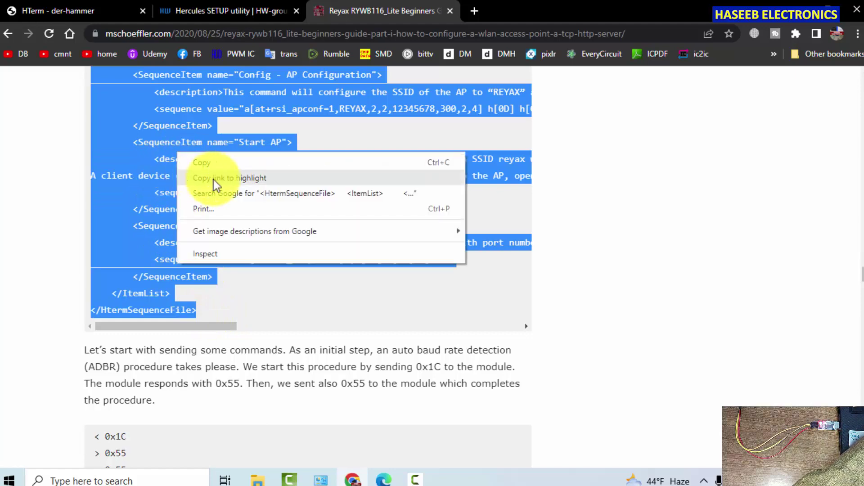
click(201, 163)
Scroll the guide to the step where the initialized module returns its MAC address.
scroll(192, 288, down, 7)
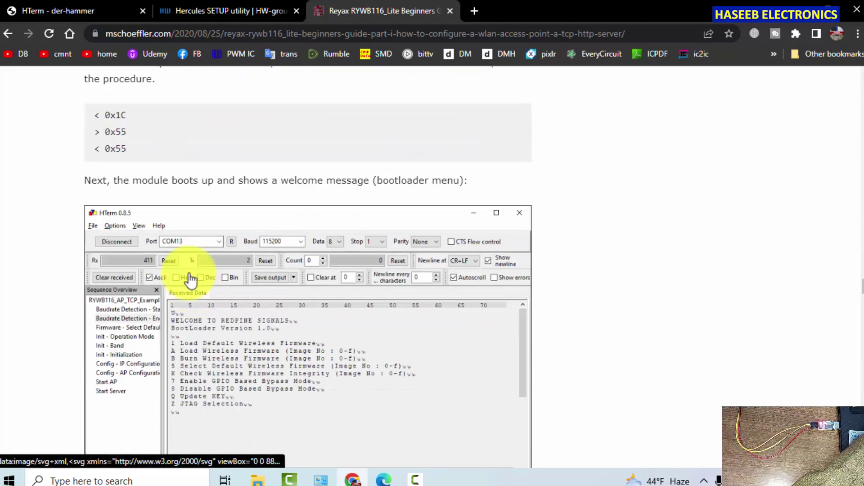
scroll(189, 277, down, 6)
scroll(189, 277, down, 15)
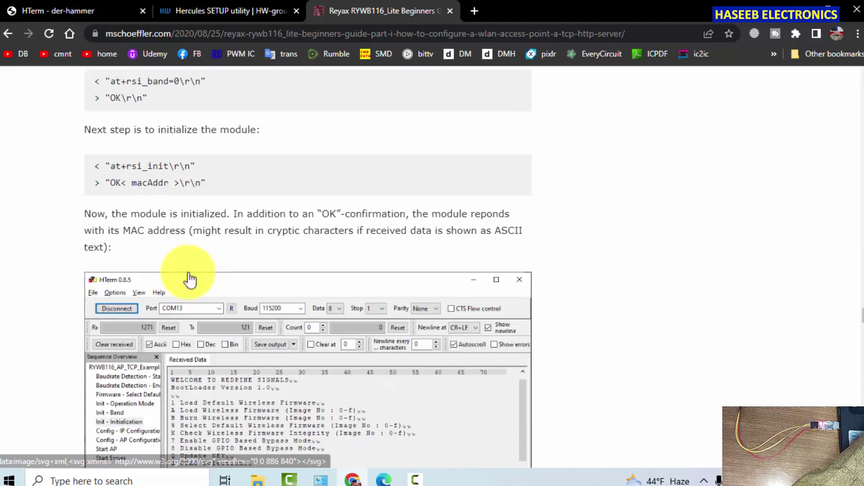
scroll(189, 280, down, 20)
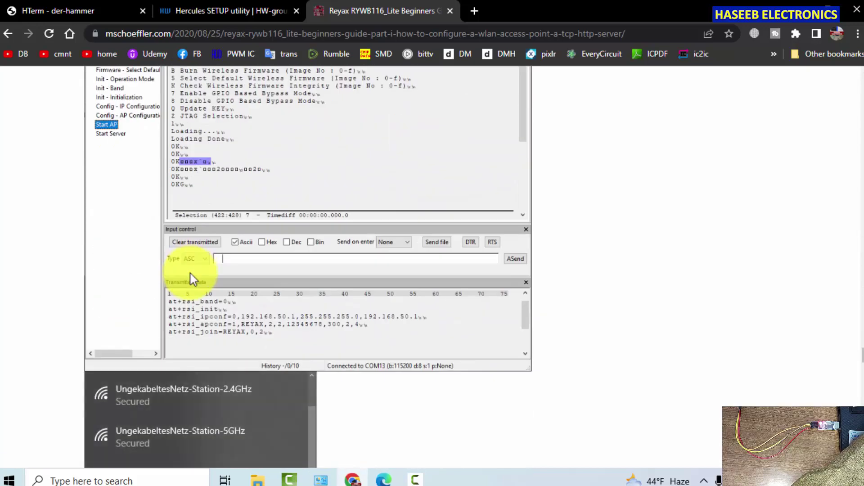
scroll(194, 280, up, 10)
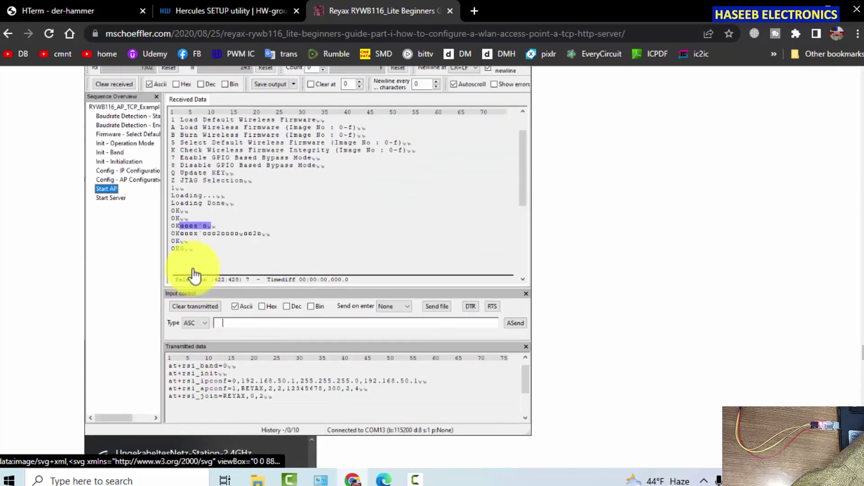
scroll(195, 280, down, 8)
scroll(194, 280, down, 15)
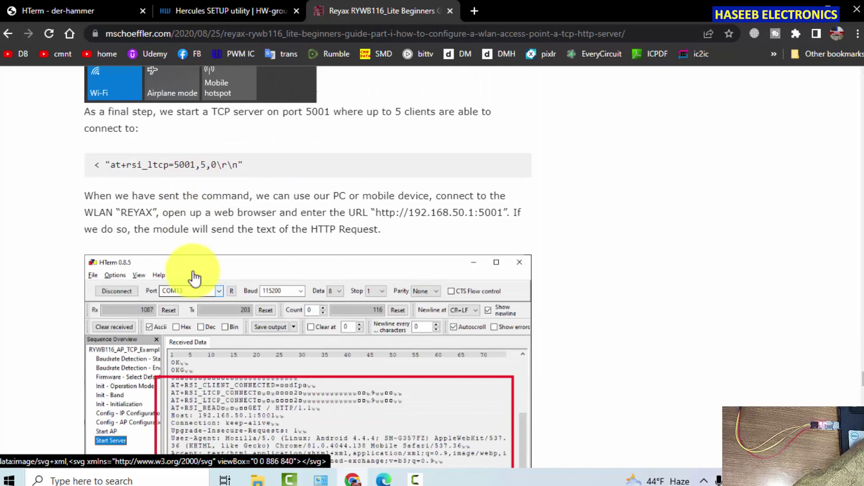
scroll(194, 279, down, 8)
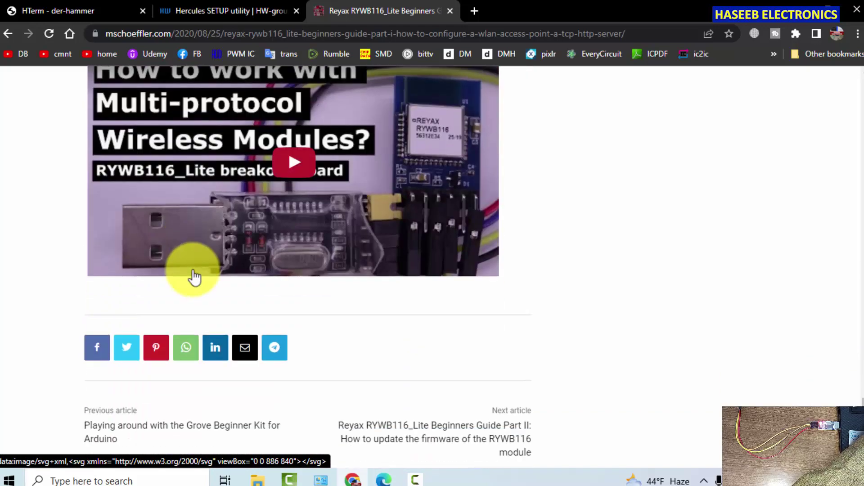
scroll(194, 275, up, 20)
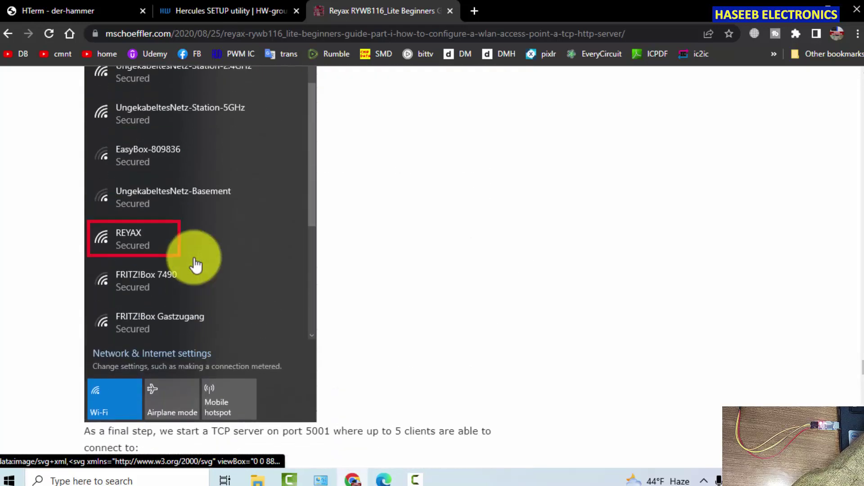
scroll(196, 265, up, 10)
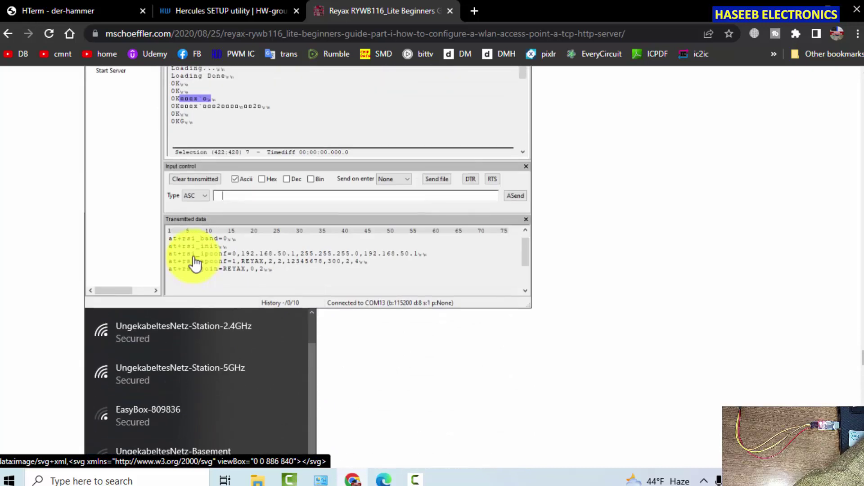
scroll(192, 256, up, 10)
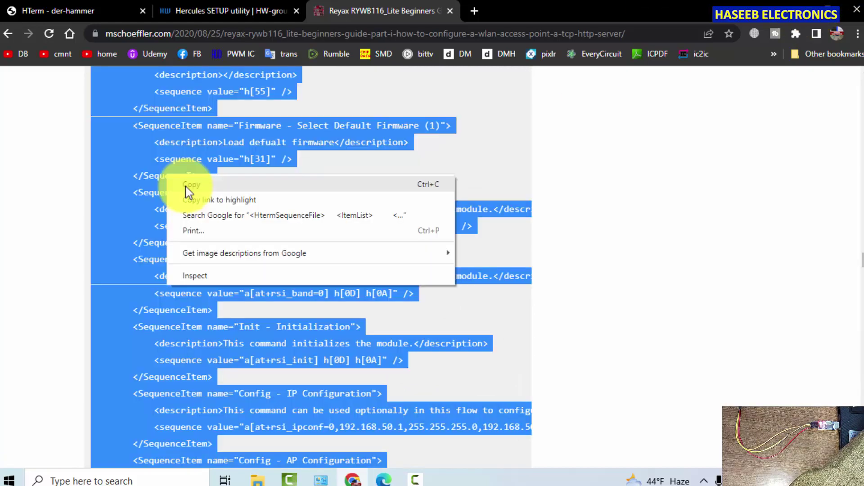
Create a new desktop text document, open it maximized in Notepad, and paste the XML.
click(185, 186)
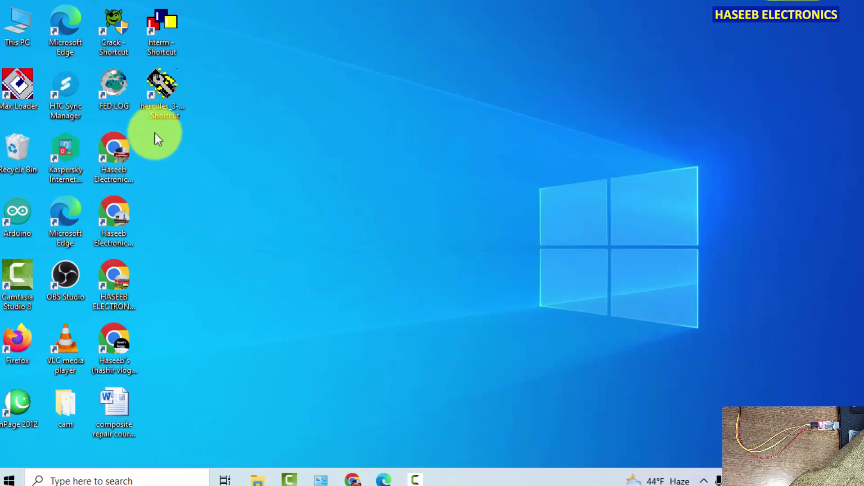
right_click(368, 105)
mouse_move(450, 225)
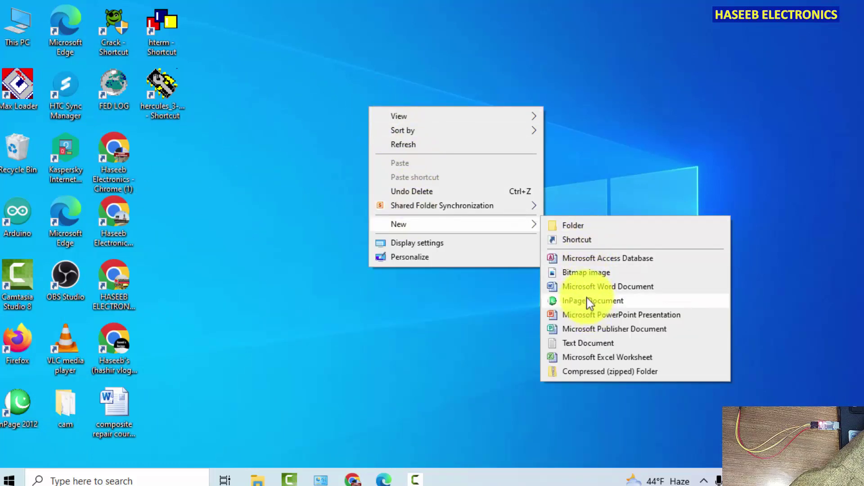
click(588, 343)
double_click(406, 149)
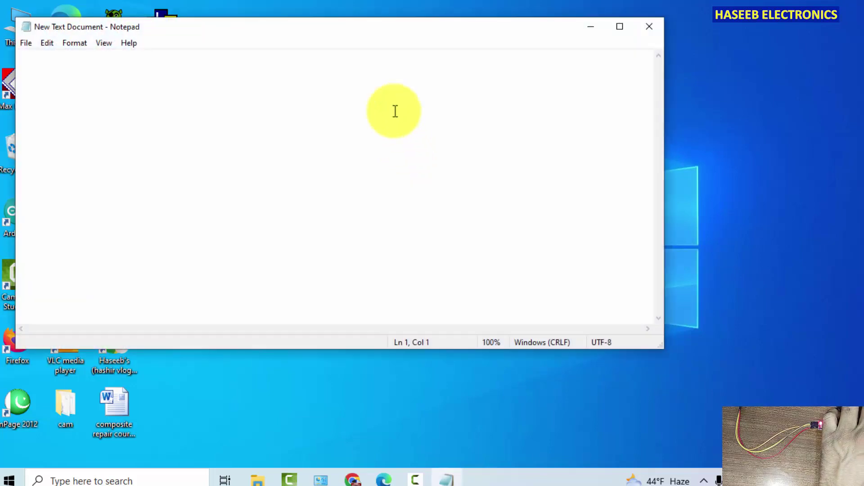
double_click(407, 35)
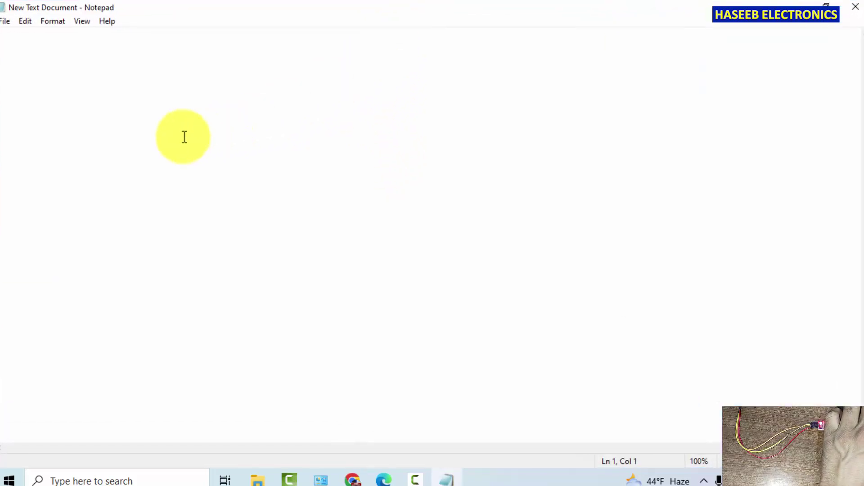
key(ctrl+v)
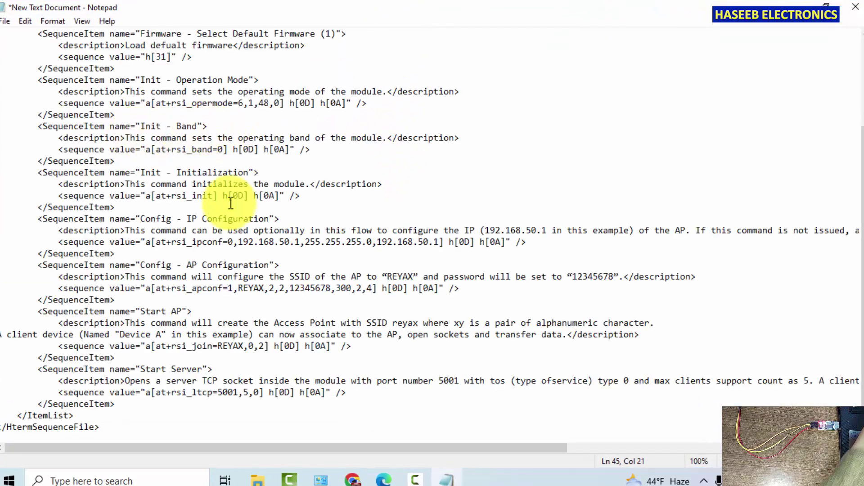
scroll(216, 171, up, 4)
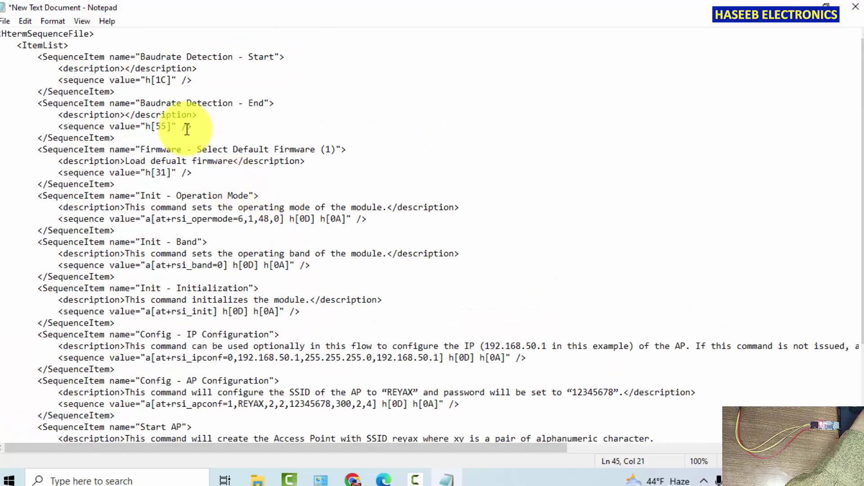
Save the pasted XML with Save As under the name New Text Document.hts.
click(5, 21)
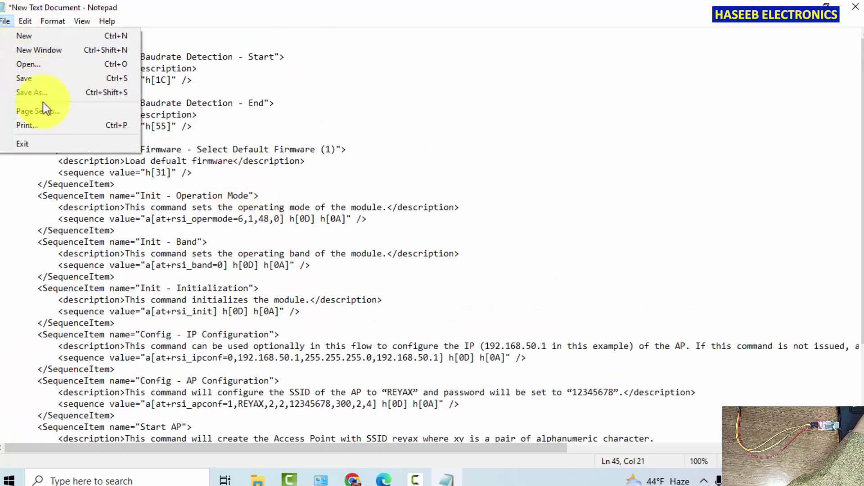
click(35, 93)
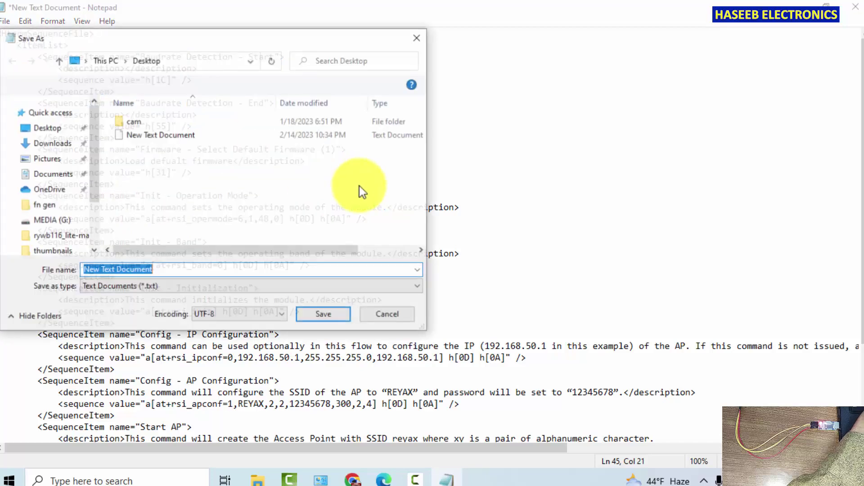
click(166, 137)
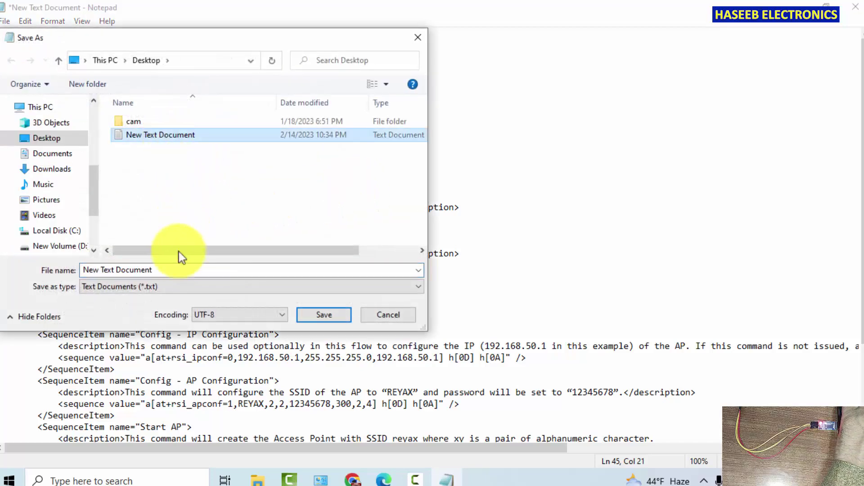
click(172, 267)
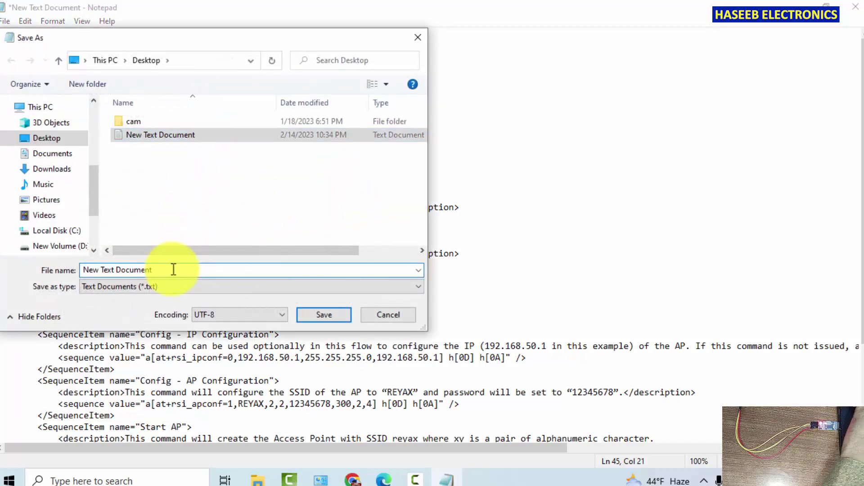
text(.hts)
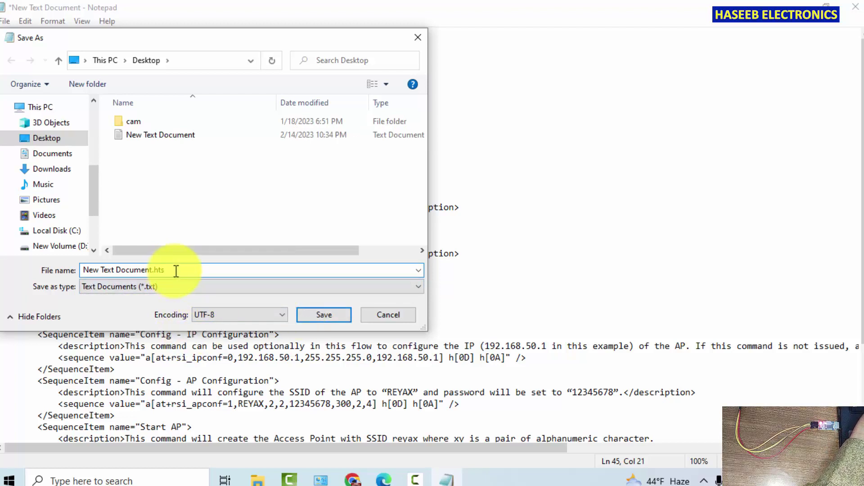
click(333, 315)
Close Notepad, then launch HTerm past the security warning and maximize it.
click(855, 7)
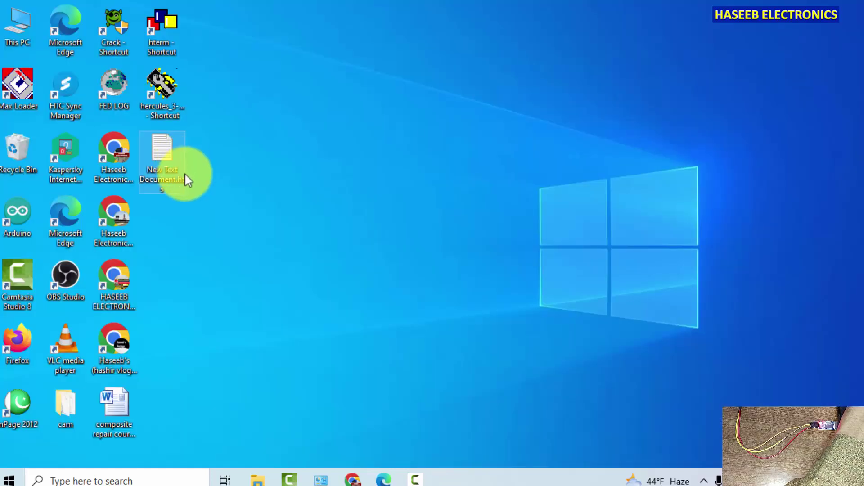
double_click(171, 31)
click(483, 252)
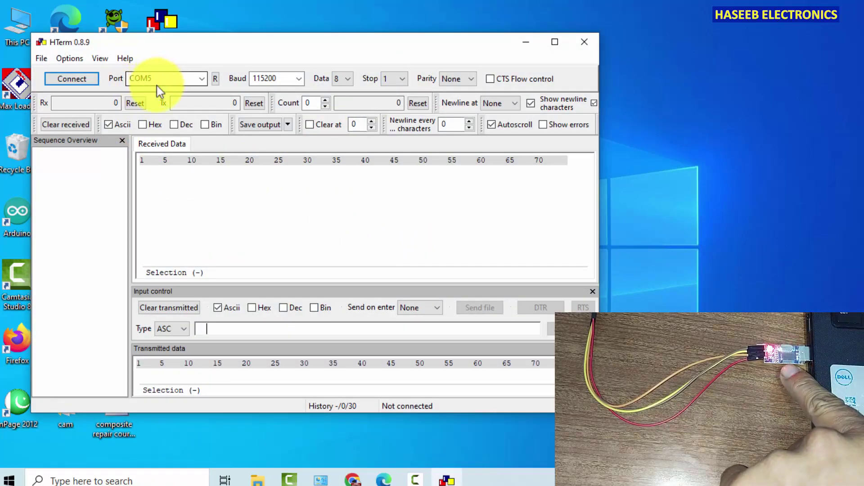
double_click(42, 39)
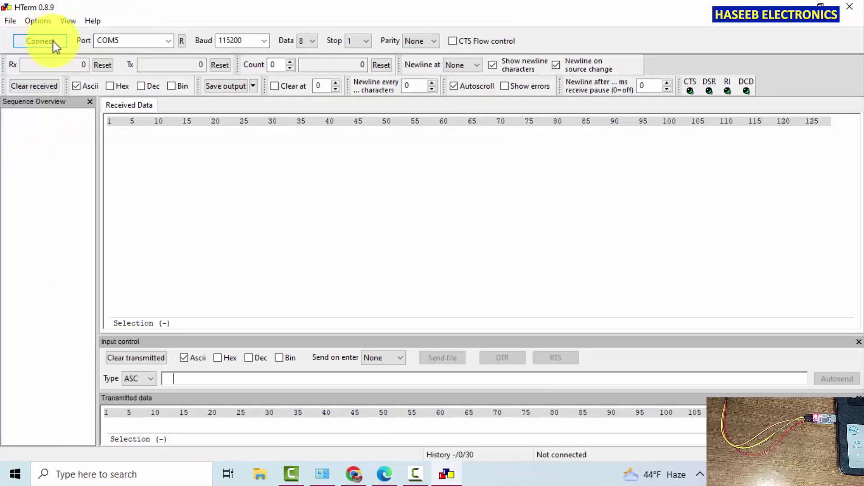
Connect HTerm to port COM5 at 115200 baud.
click(165, 43)
click(145, 42)
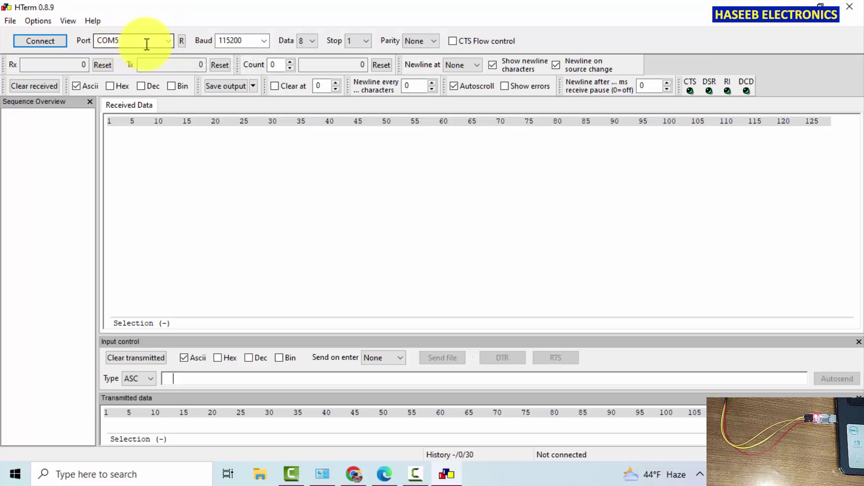
click(168, 41)
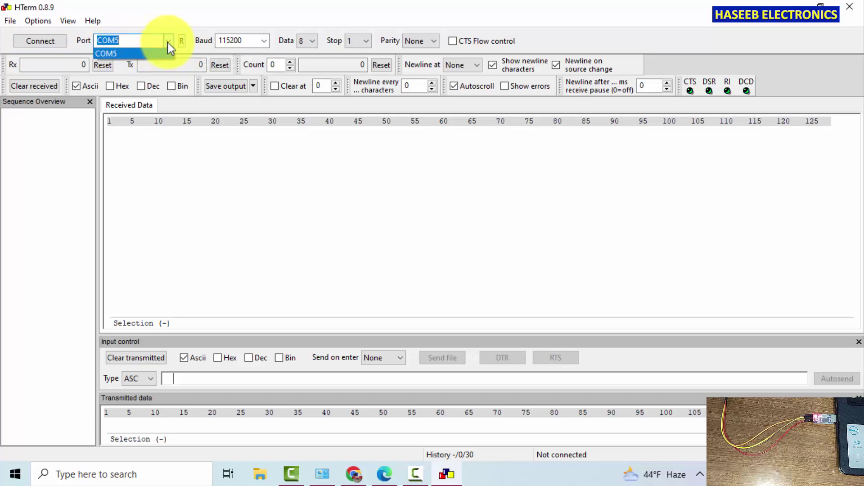
click(167, 41)
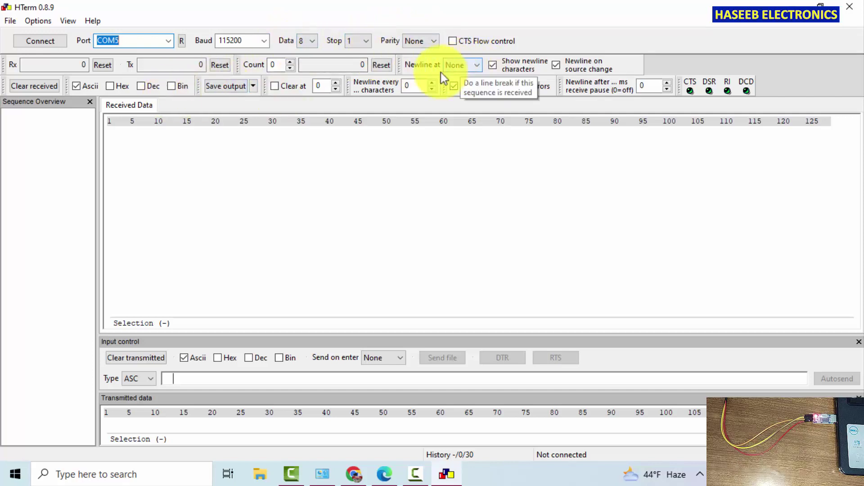
click(49, 41)
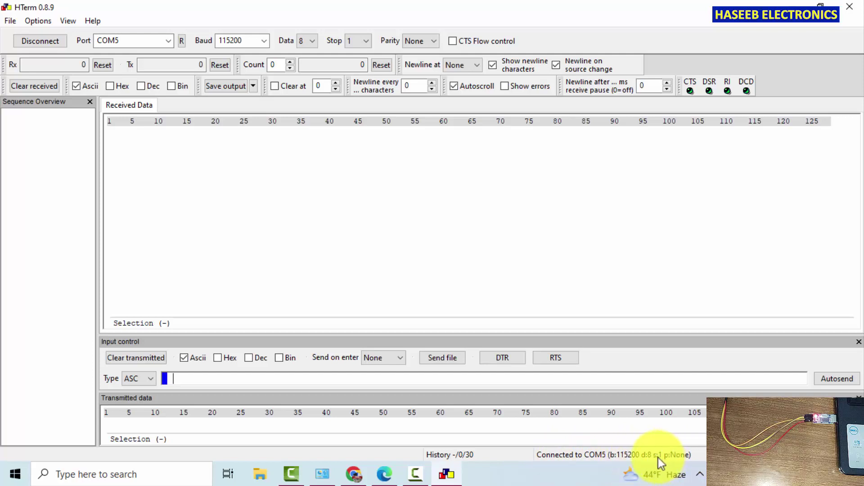
click(495, 59)
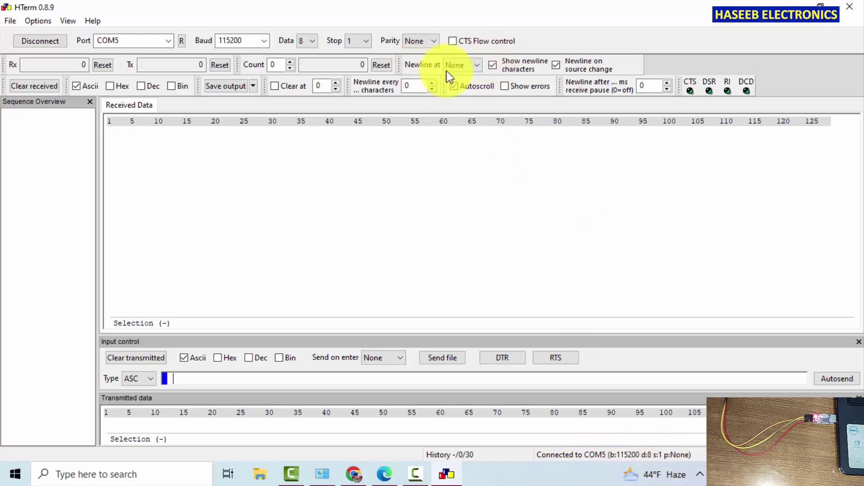
click(477, 65)
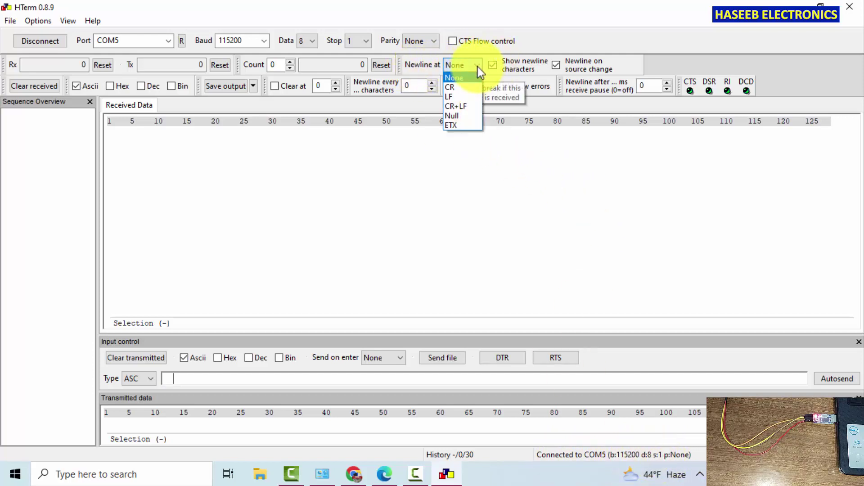
Set Newline at to CR+LF and load New Text Document.hts from the Desktop into Sequence Overview.
click(467, 106)
right_click(41, 143)
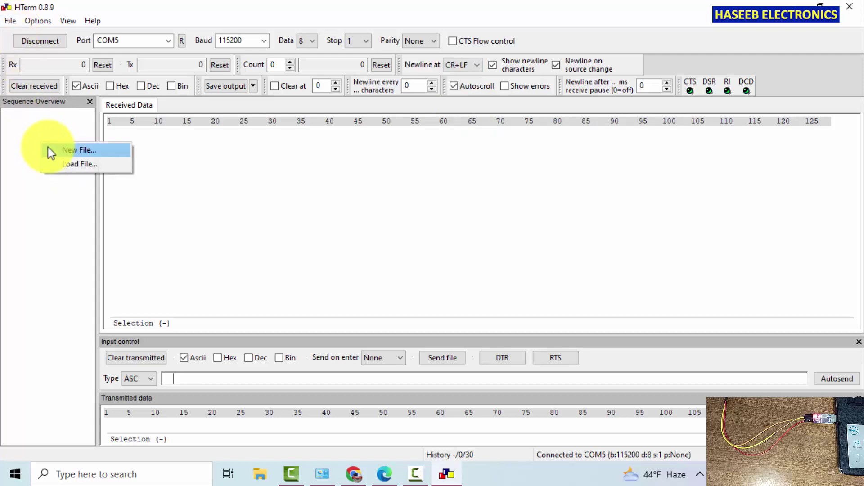
click(71, 164)
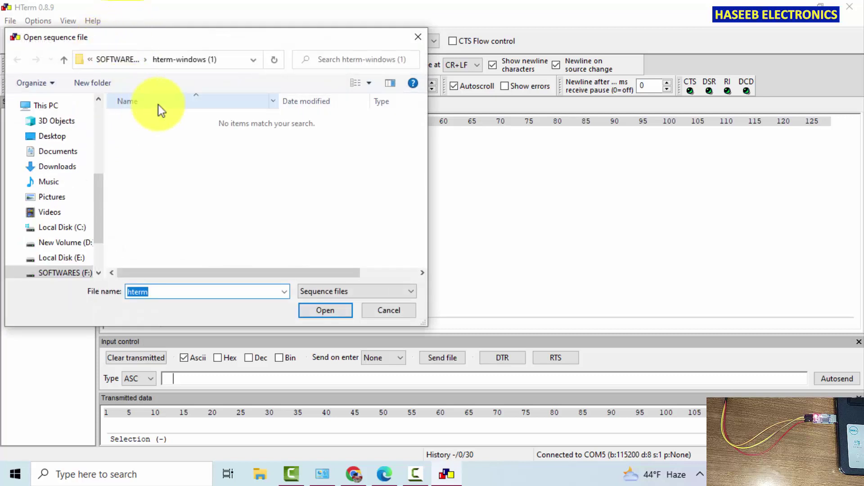
click(52, 136)
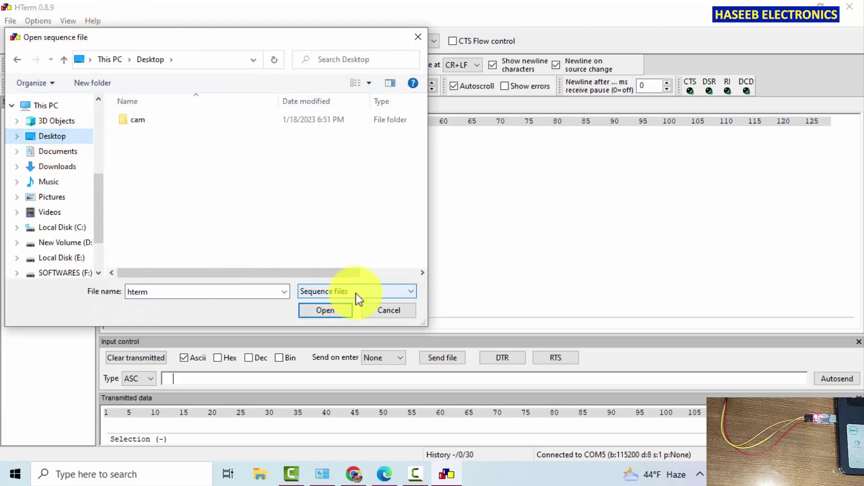
click(367, 293)
click(313, 311)
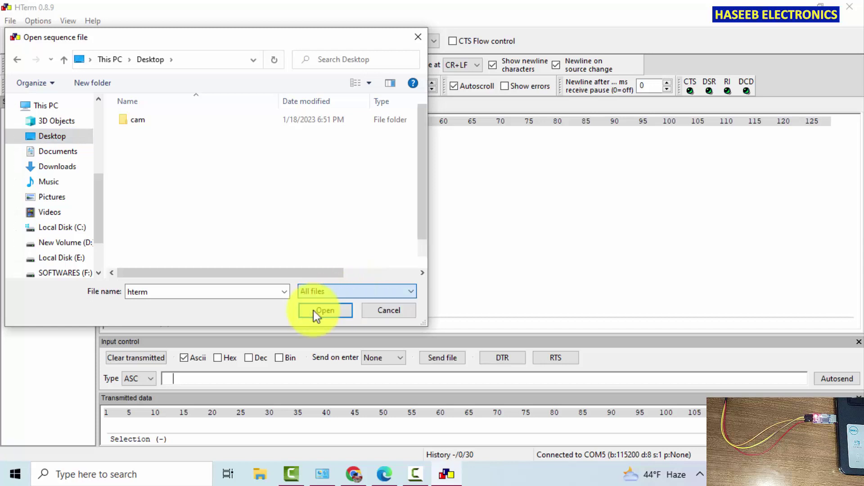
scroll(189, 205, down, 1)
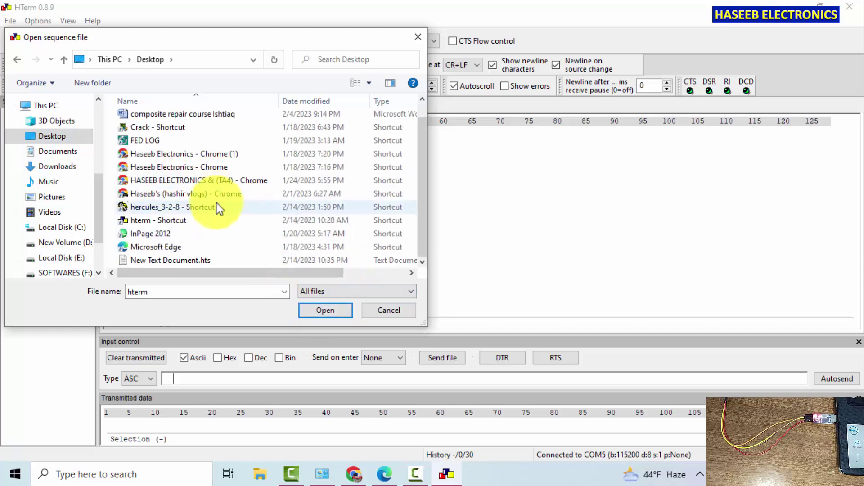
click(200, 261)
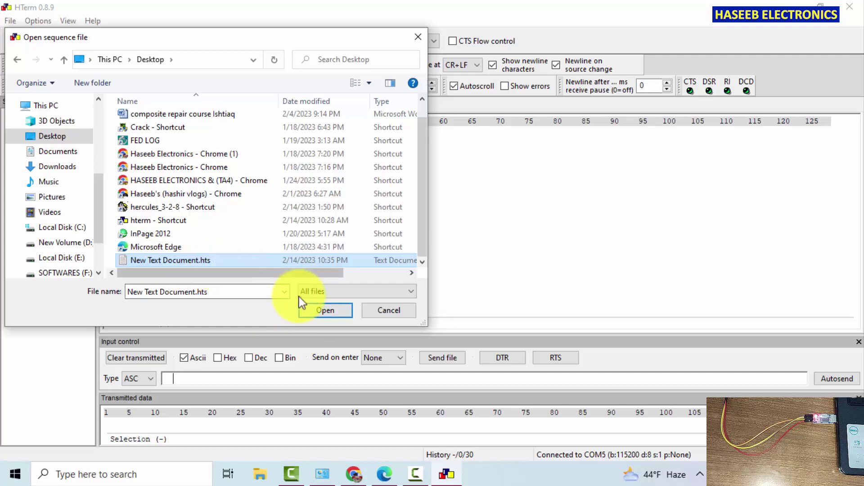
click(314, 311)
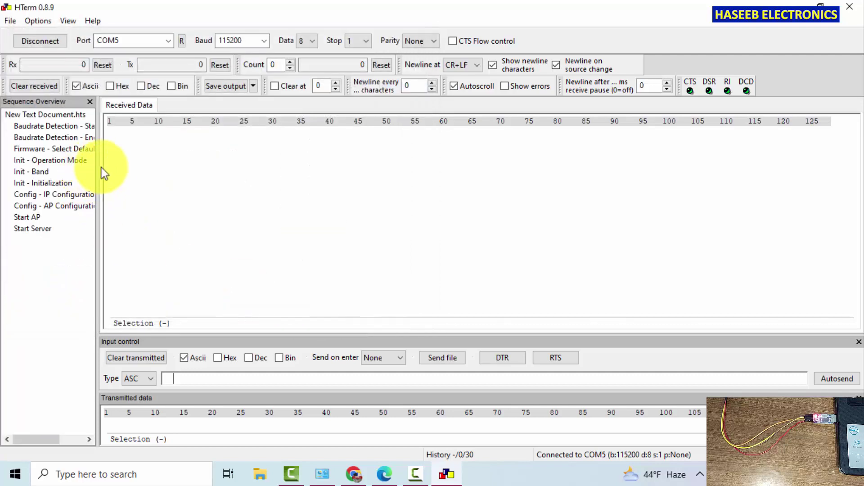
drag(97, 162, 185, 180)
click(83, 124)
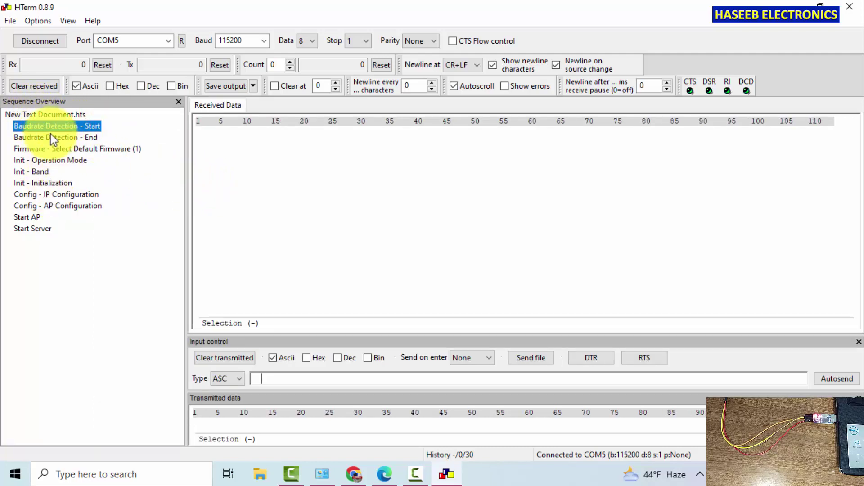
Send the Baudrate Detection - Start sequence and enable hex display of transmitted bytes.
right_click(74, 124)
click(99, 132)
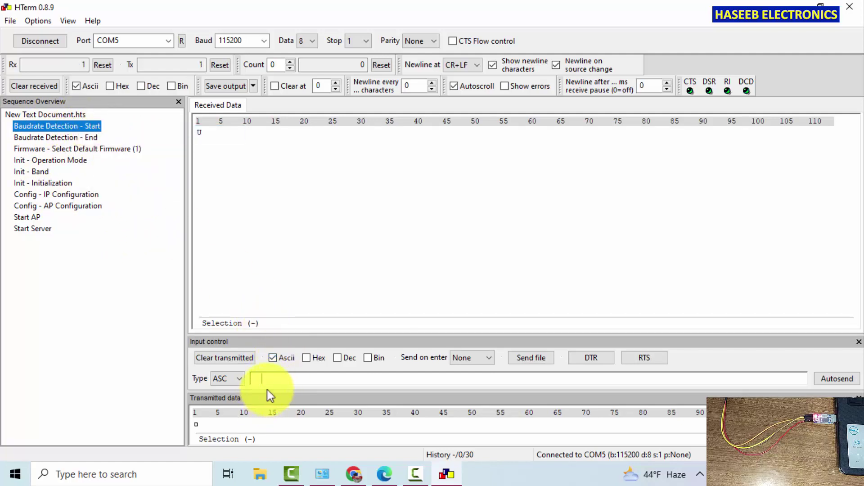
drag(266, 380, 288, 347)
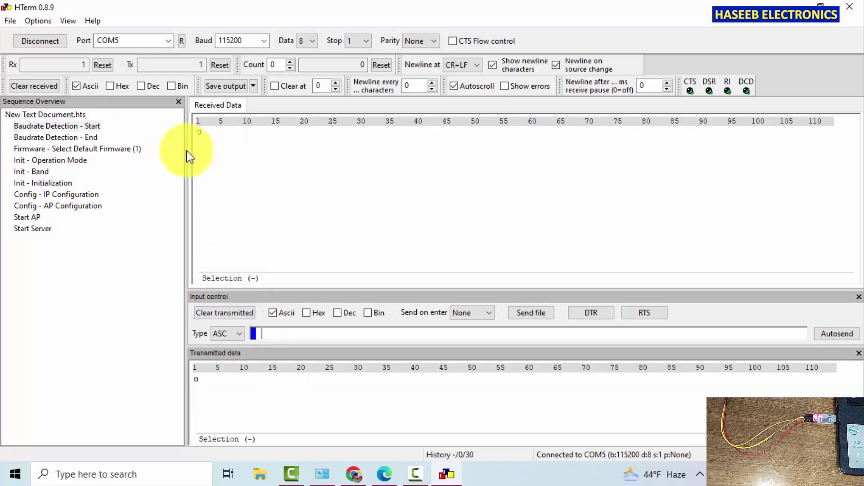
click(199, 133)
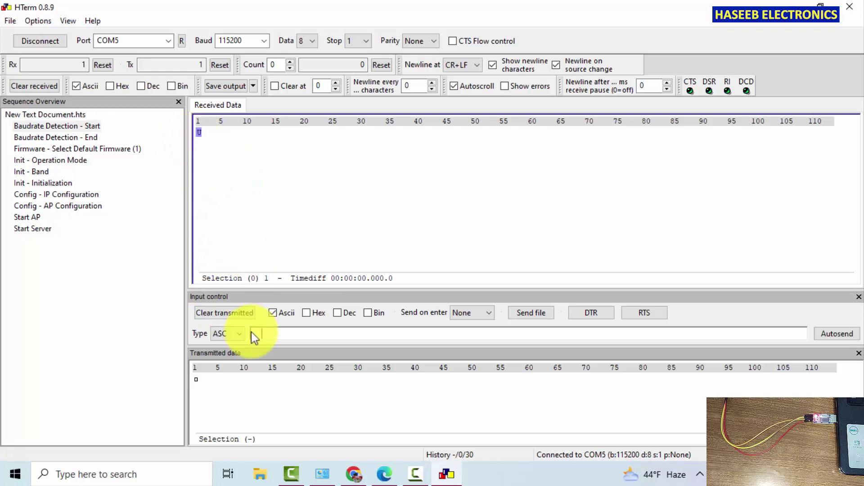
click(310, 313)
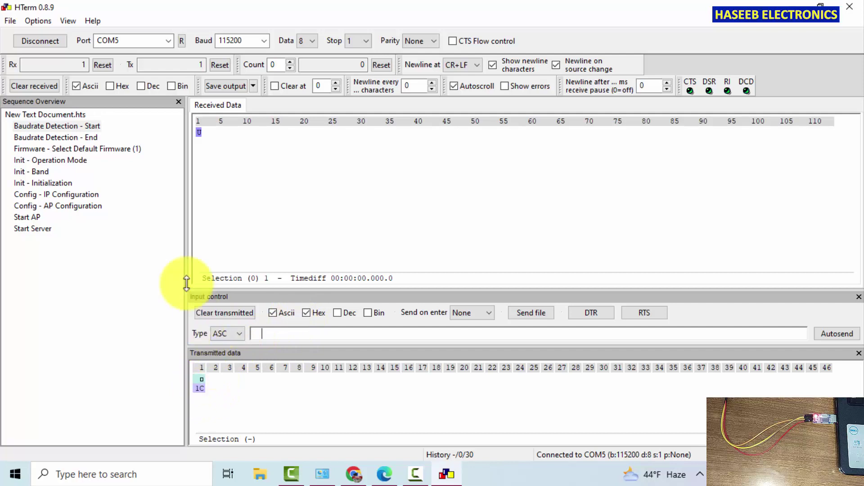
Send Baudrate Detection - End and review the Redpine BootLoader Version 1.0 menu.
click(89, 139)
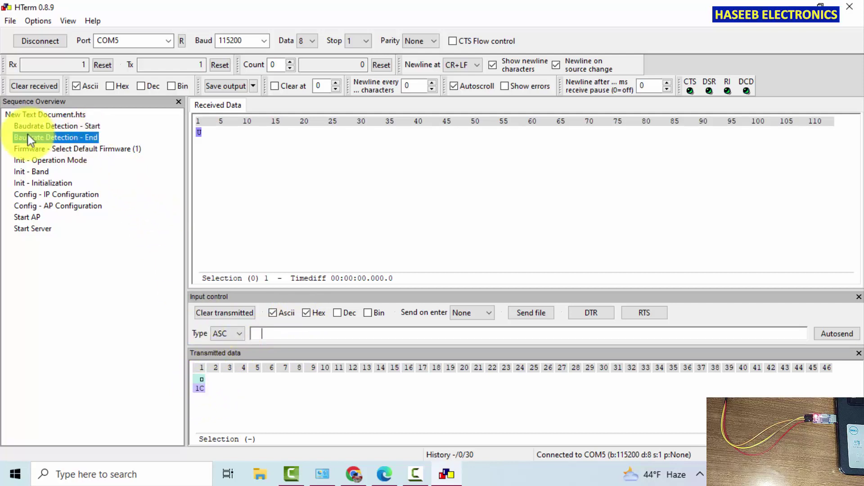
right_click(61, 135)
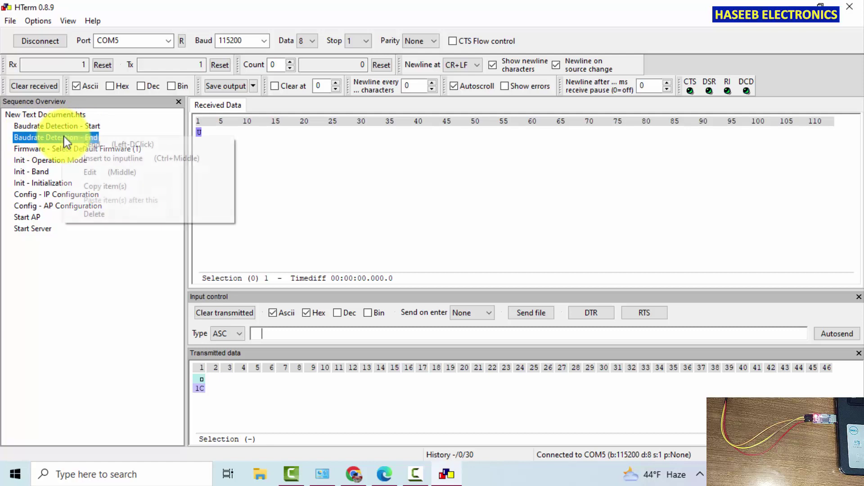
click(88, 144)
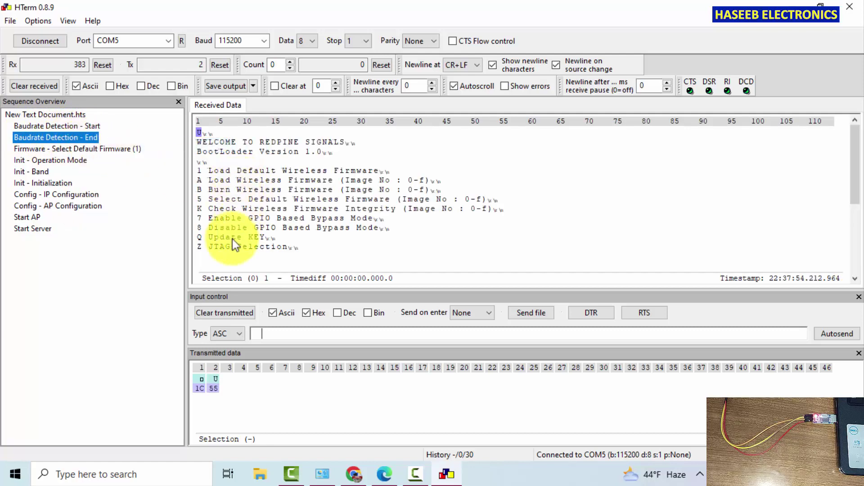
scroll(233, 239, down, 1)
scroll(252, 219, up, 1)
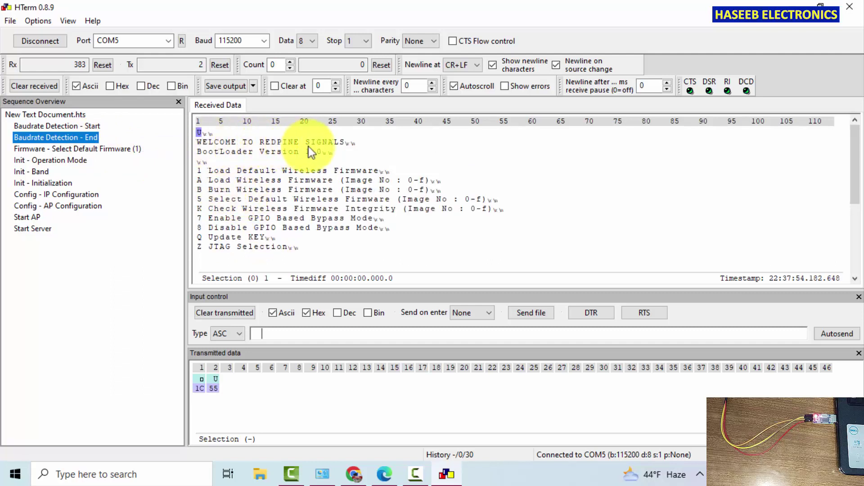
scroll(228, 171, down, 2)
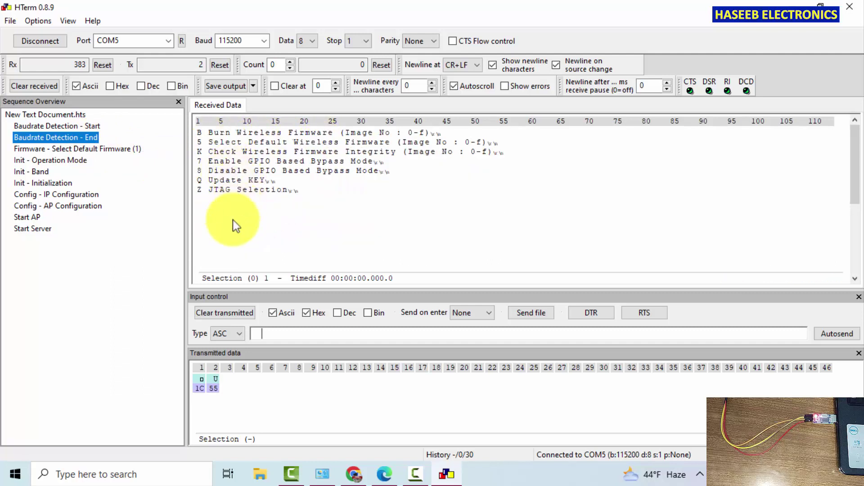
scroll(247, 174, up, 1)
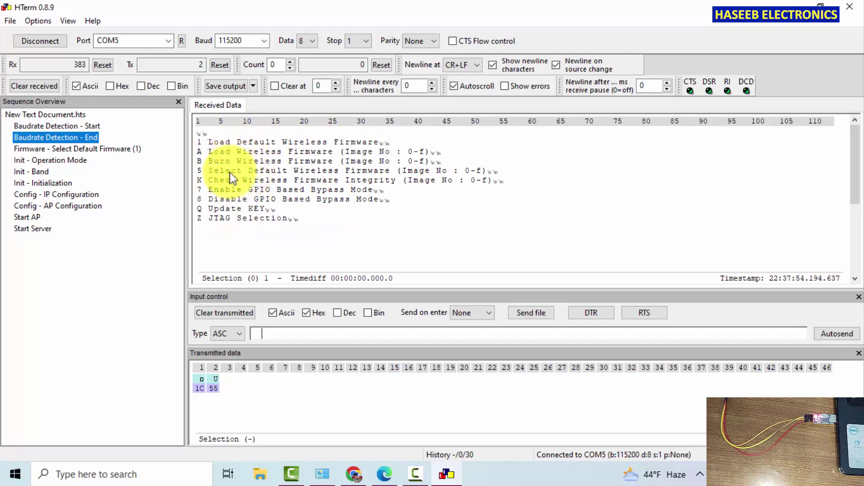
Send the Firmware - Select Default Firmware (1) sequence to load the firmware.
click(77, 149)
right_click(48, 147)
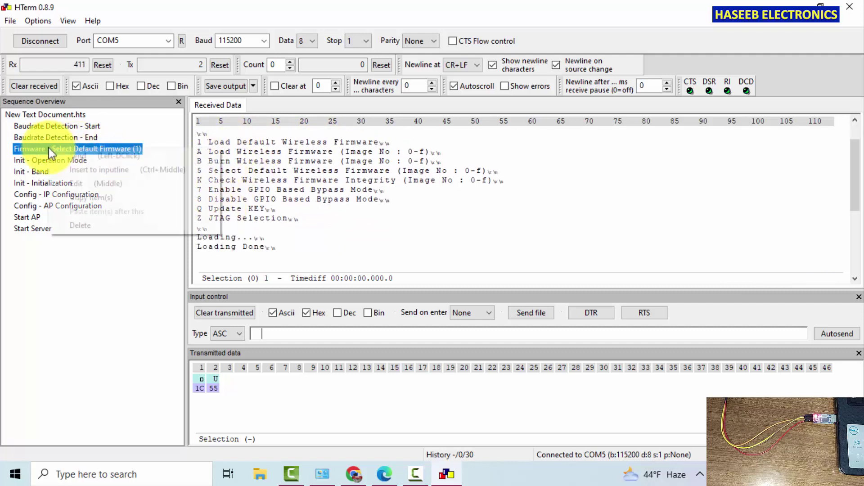
click(80, 158)
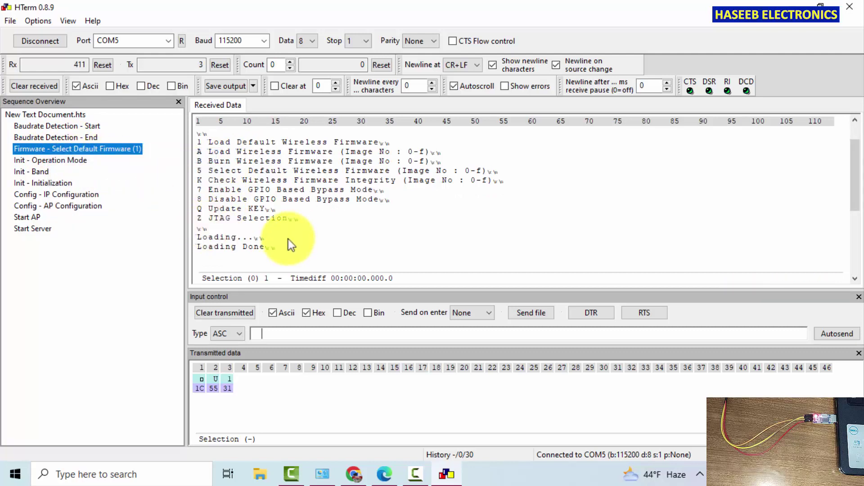
Send Init - Operation Mode (resent once) and then Init - Band to the module.
click(75, 161)
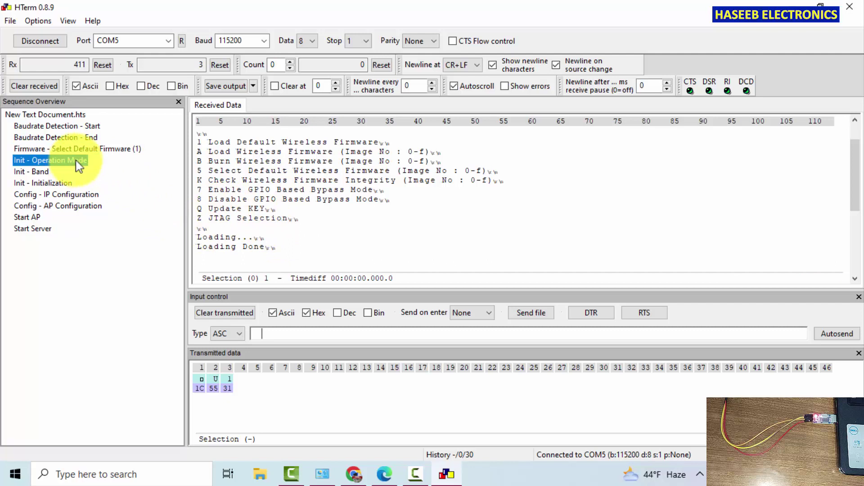
right_click(76, 160)
click(107, 167)
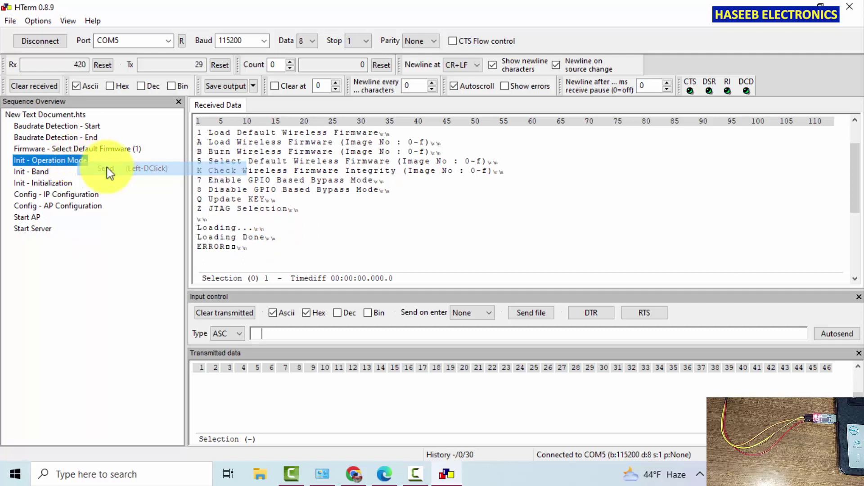
right_click(72, 160)
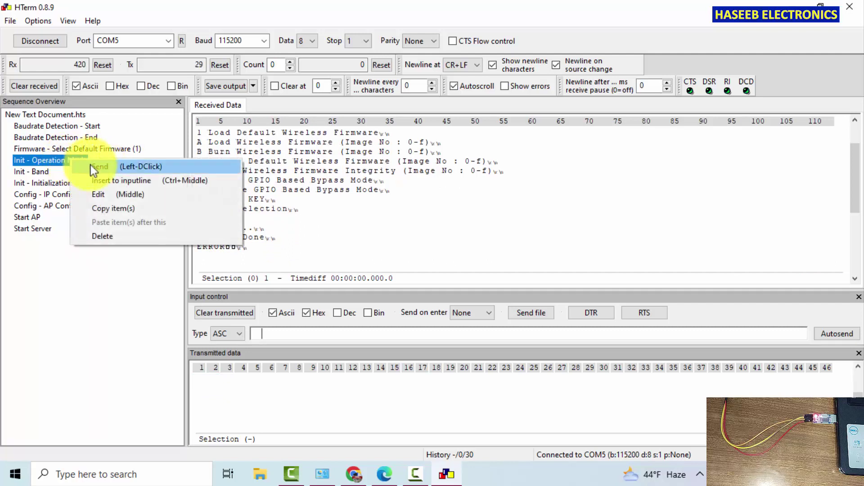
click(250, 248)
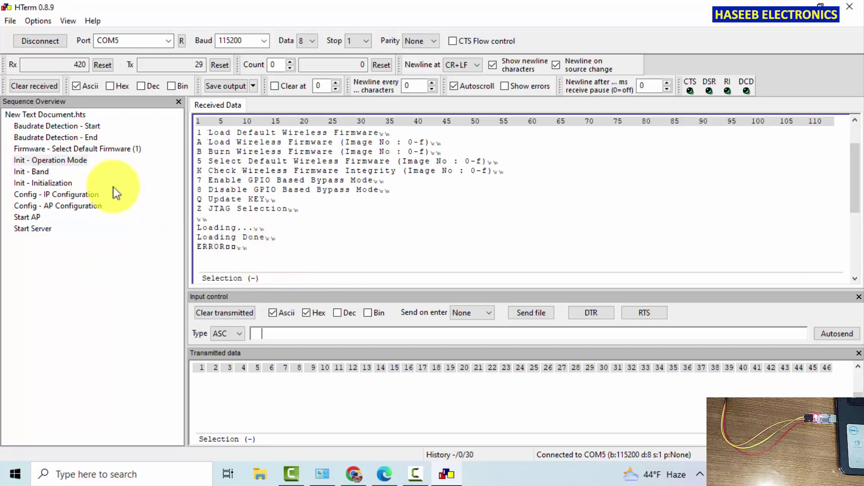
double_click(74, 161)
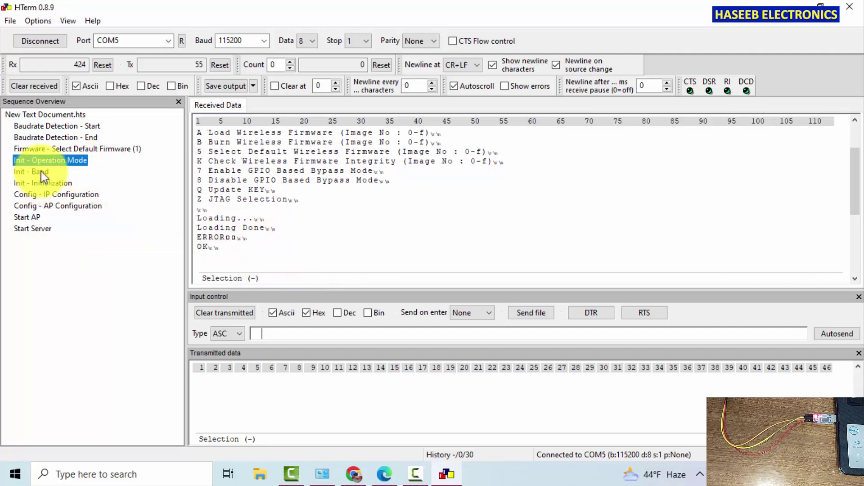
right_click(42, 171)
click(83, 180)
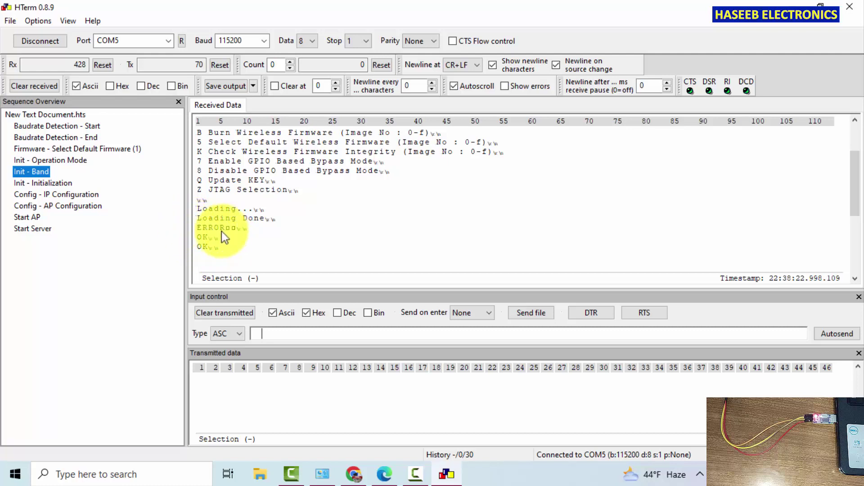
Send Init - Initialization and IP Configuration (192.168.50.1, mask 255.255.255.0), showing sent data as text.
click(53, 183)
right_click(52, 183)
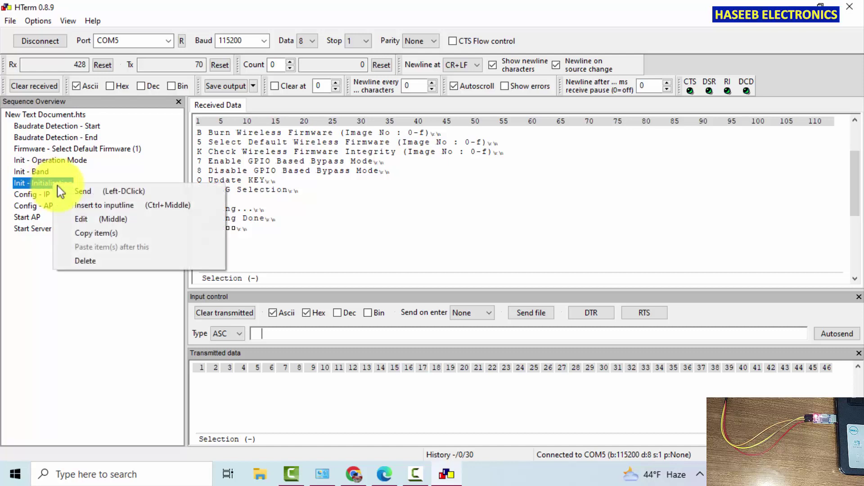
click(104, 191)
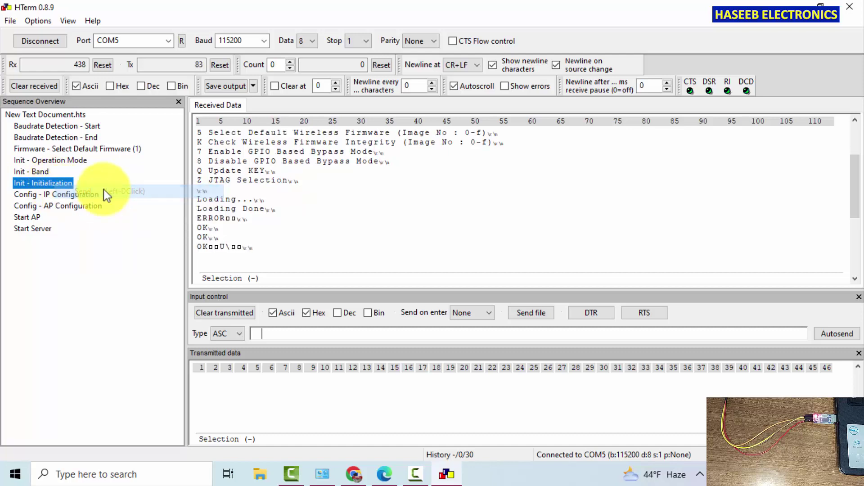
right_click(60, 194)
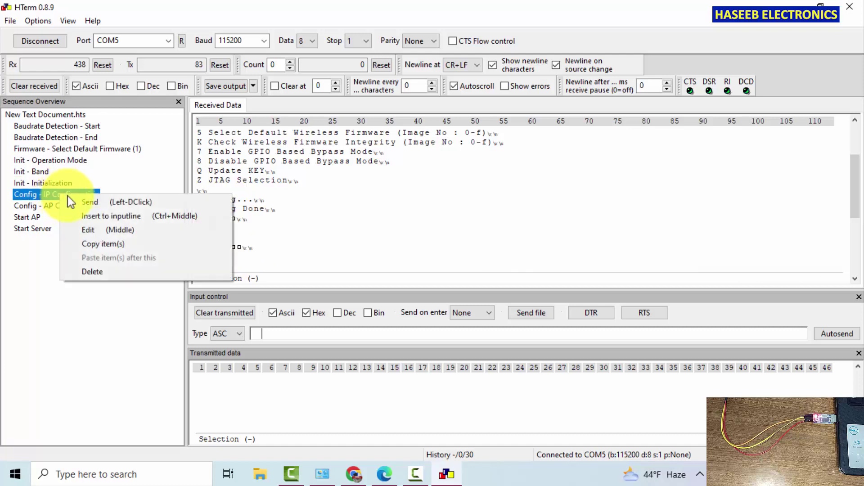
click(89, 202)
click(305, 314)
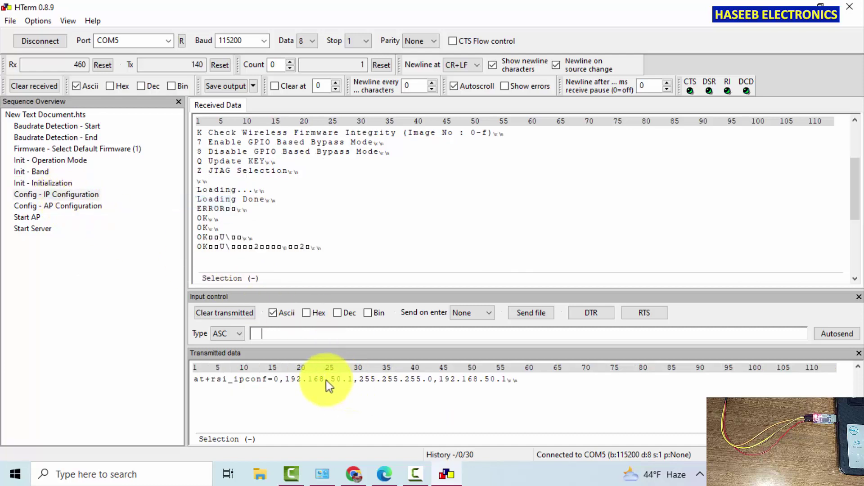
scroll(300, 385, down, 1)
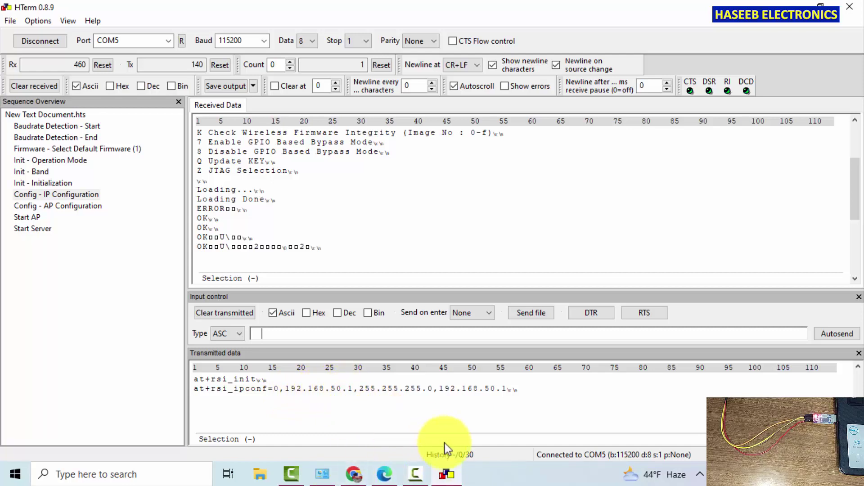
Open New Text Document.hts in a maximized Notepad and highlight the ipconf 192.168.50.1 addresses.
click(787, 13)
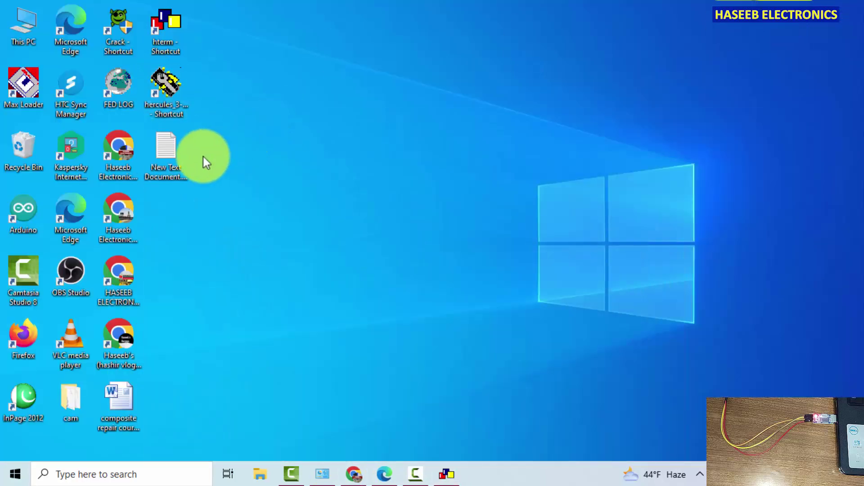
double_click(183, 150)
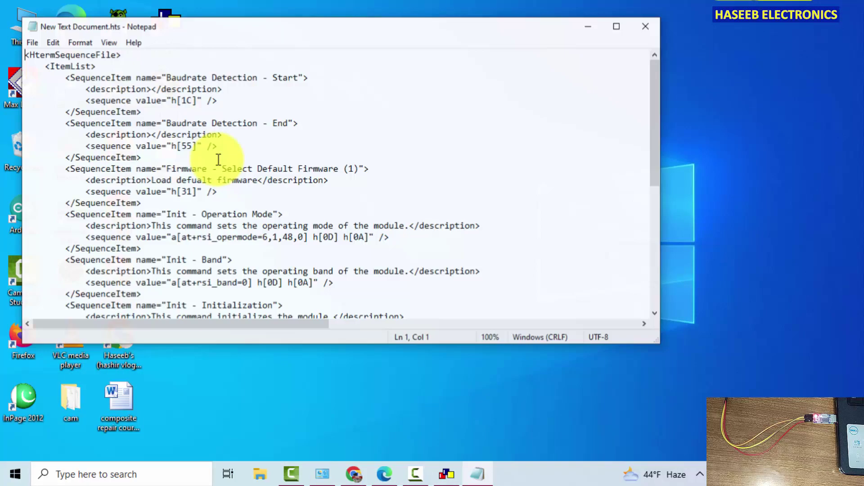
double_click(497, 28)
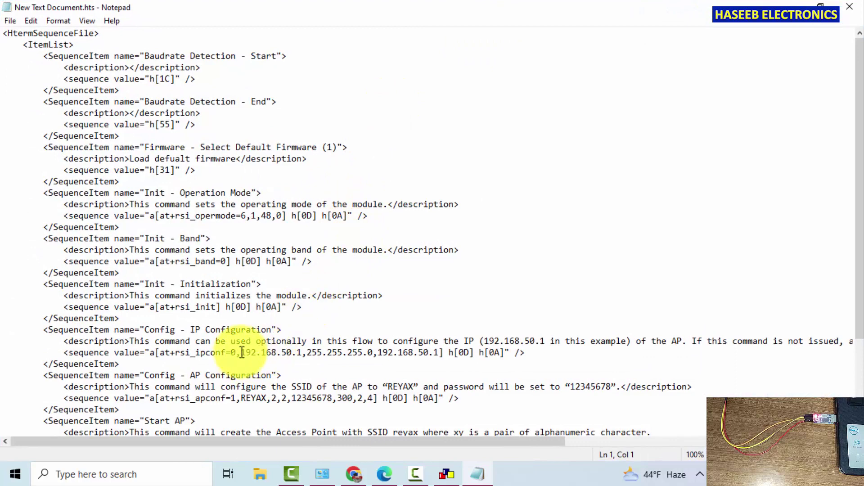
drag(242, 352, 431, 358)
drag(378, 353, 440, 357)
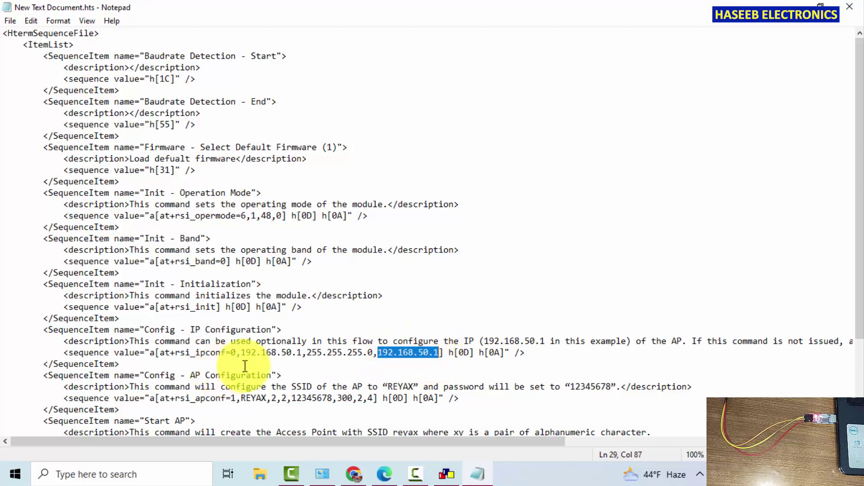
Send Config - AP Configuration for network REYAX and highlight its settings in Transmitted data.
click(790, 7)
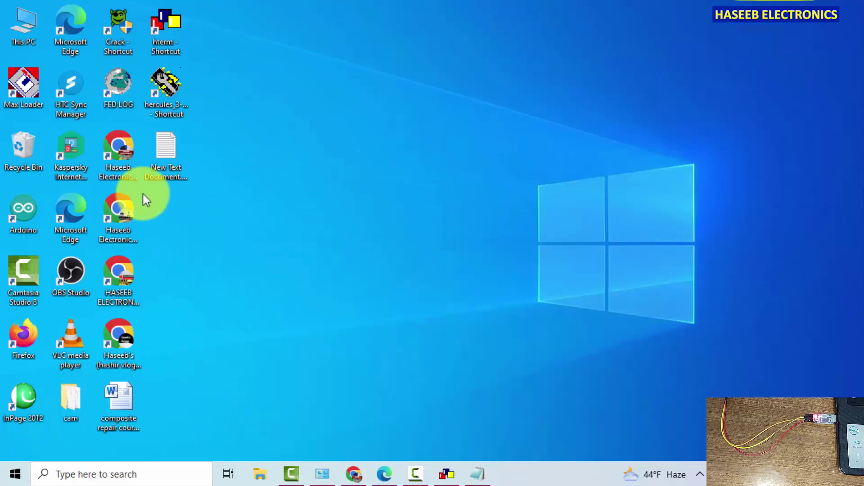
click(446, 474)
right_click(85, 206)
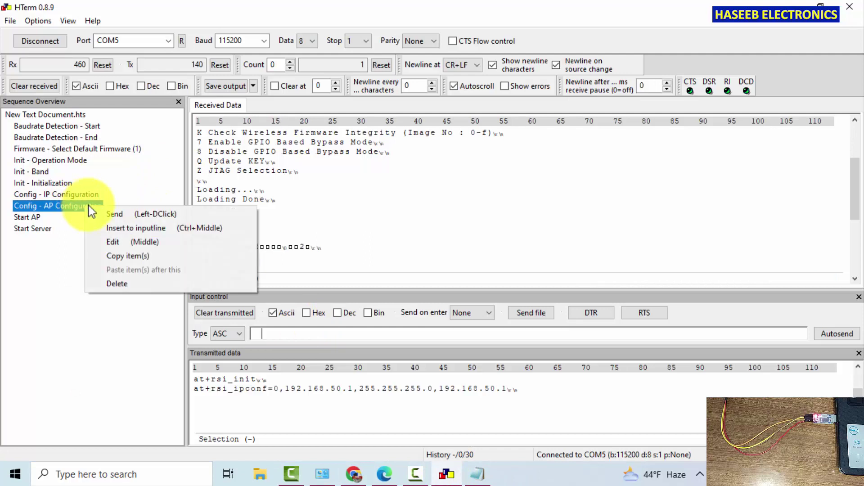
click(124, 212)
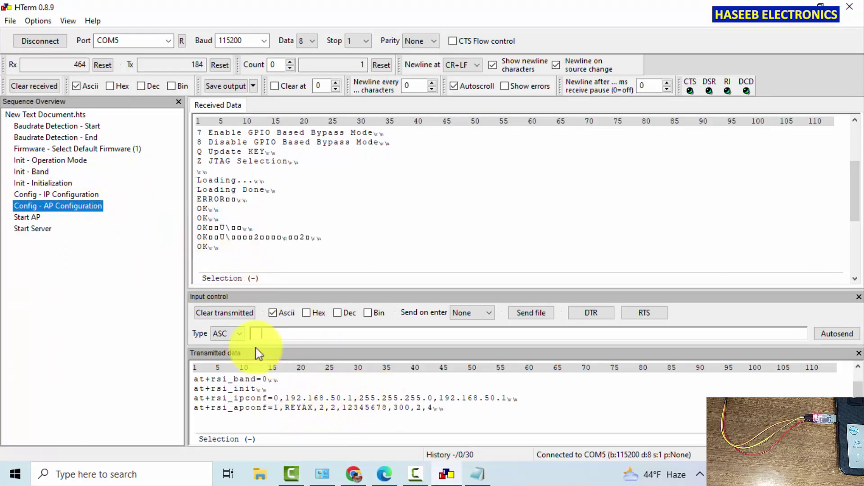
click(287, 408)
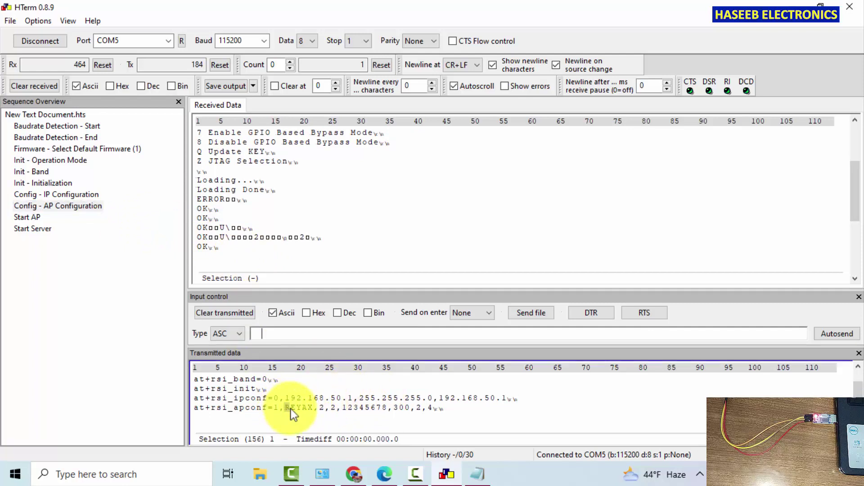
double_click(306, 408)
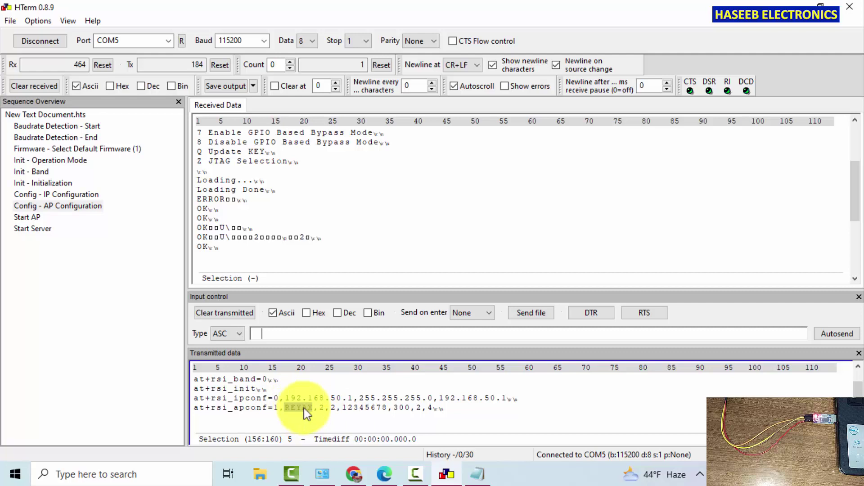
drag(304, 409, 353, 410)
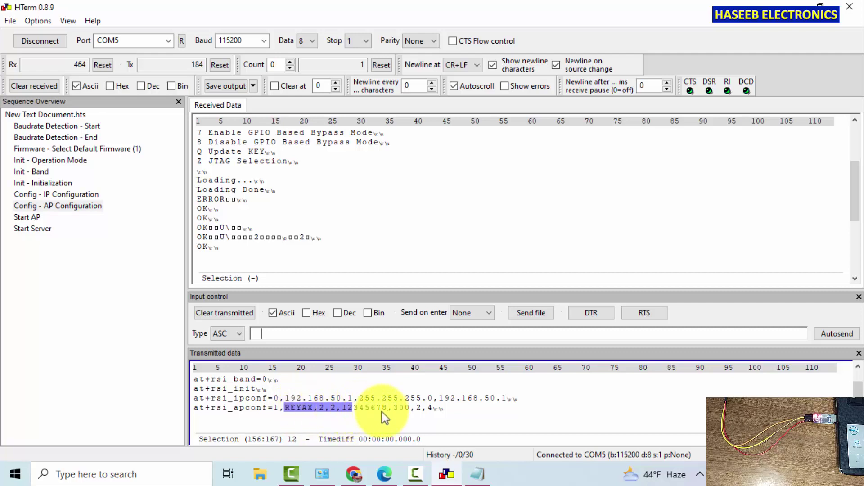
right_click(31, 214)
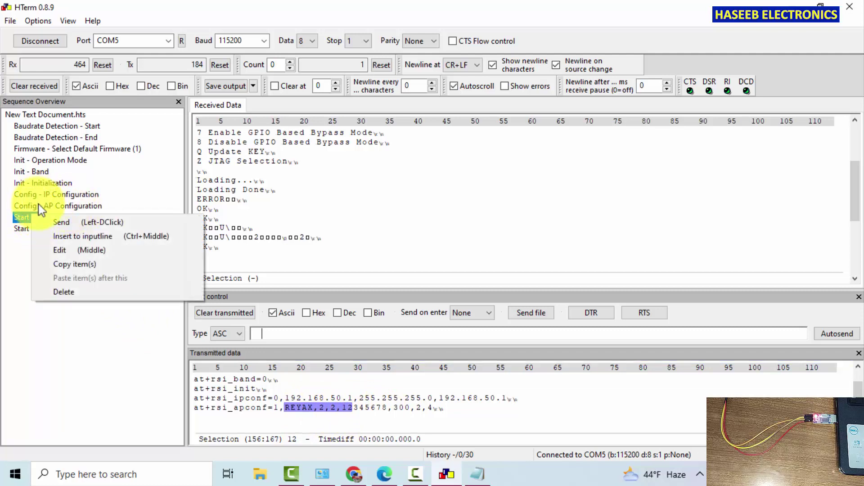
Send the Start AP and Start Server commands for REYAX and TCP port 5001.
click(39, 205)
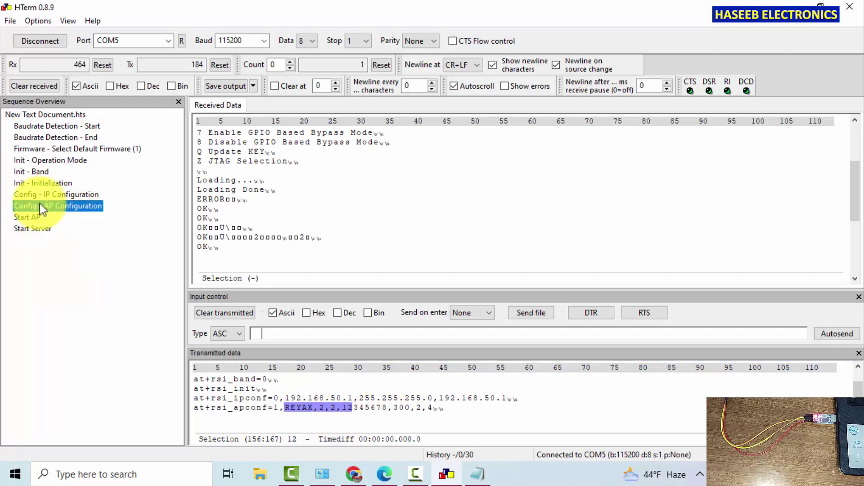
right_click(32, 217)
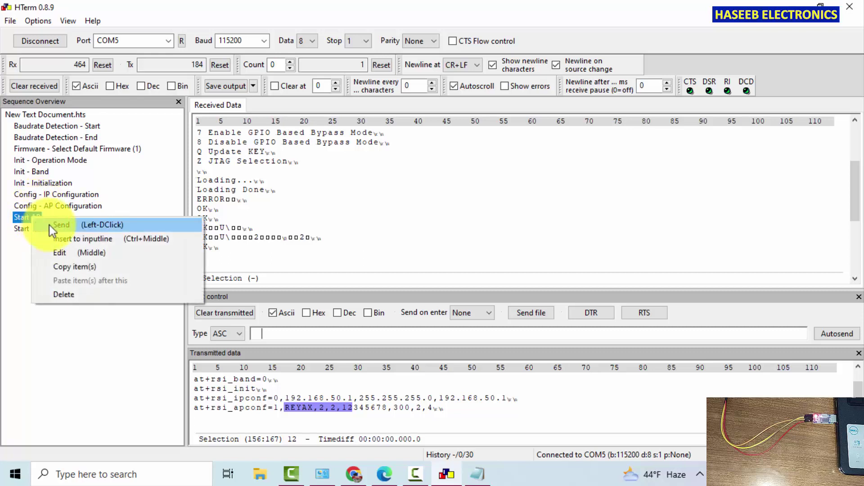
click(49, 225)
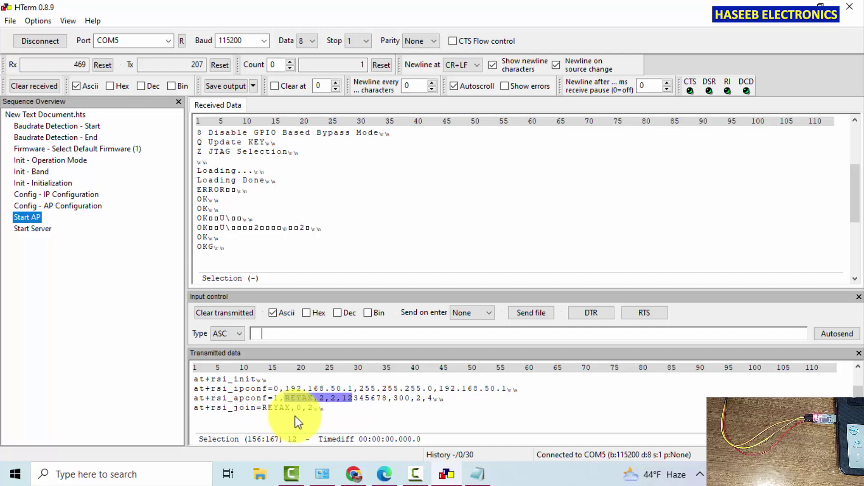
right_click(45, 229)
click(56, 236)
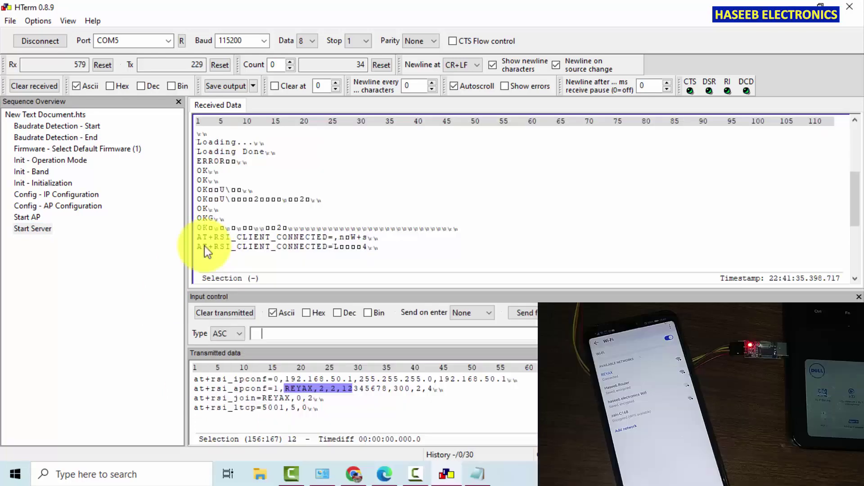
Highlight the AT+RSI_CLIENT_CONNECTED lines showing the phone joined REYAX.
click(205, 247)
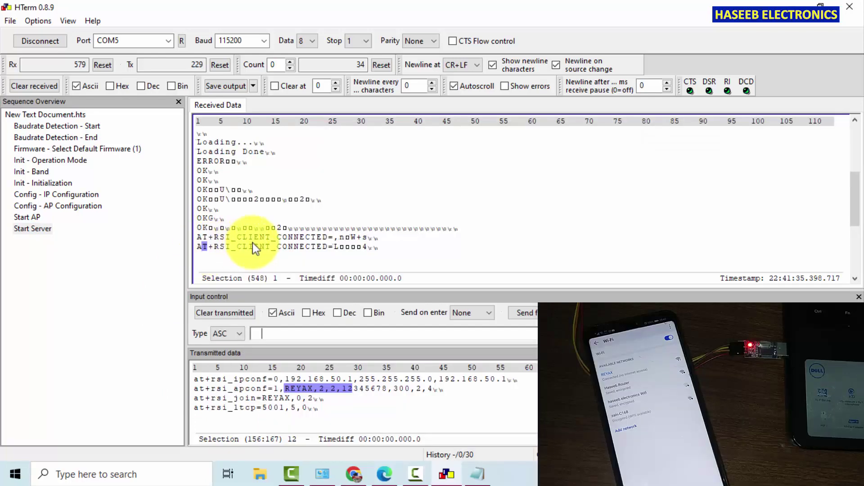
shift+click(196, 248)
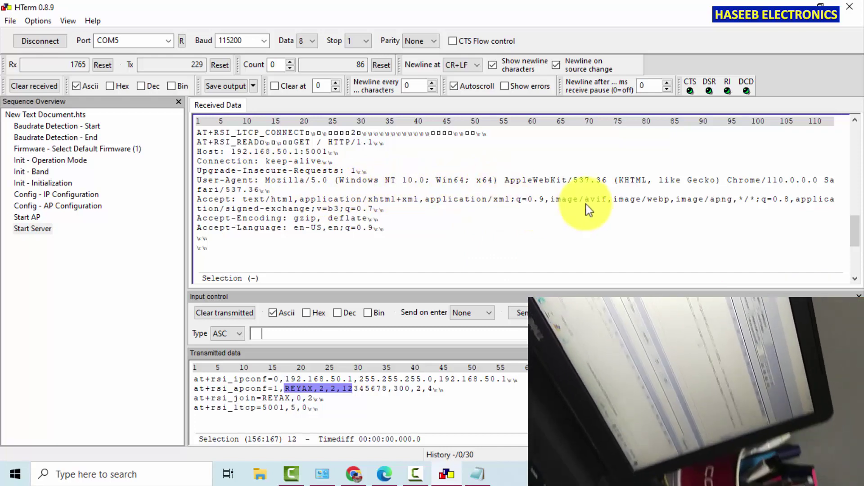
Launch Hercules from the desktop, allow it to run, and show its TCP Client page.
click(820, 6)
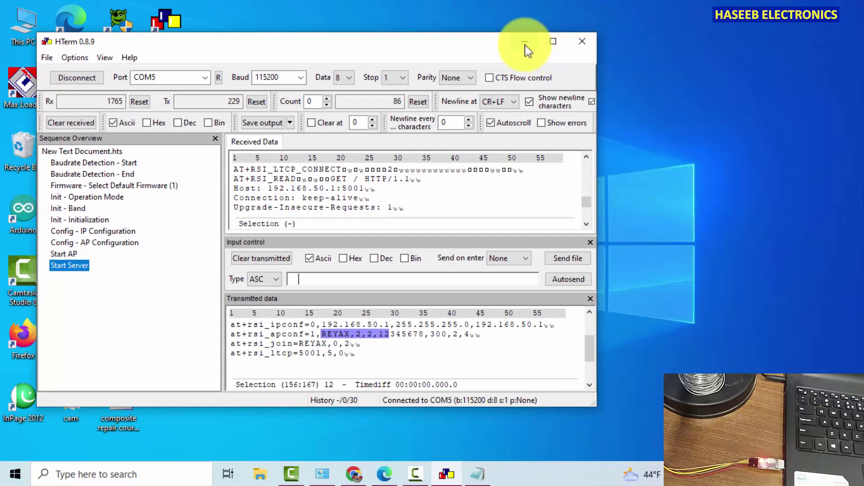
click(525, 44)
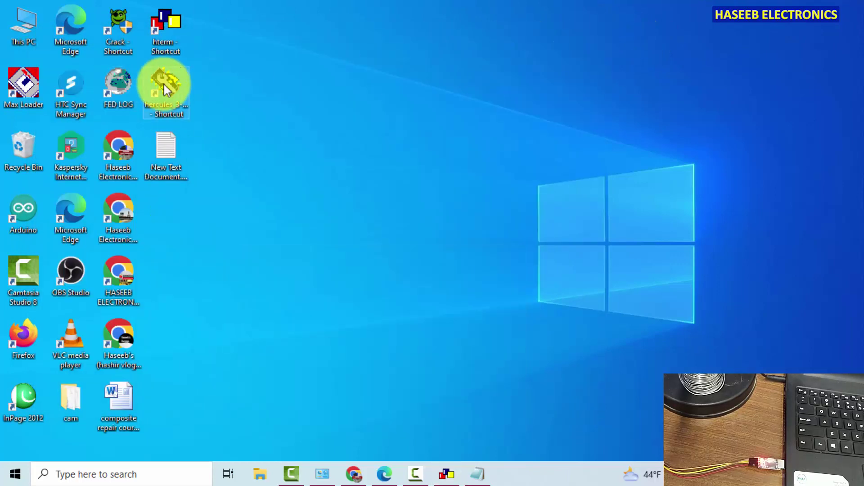
double_click(169, 85)
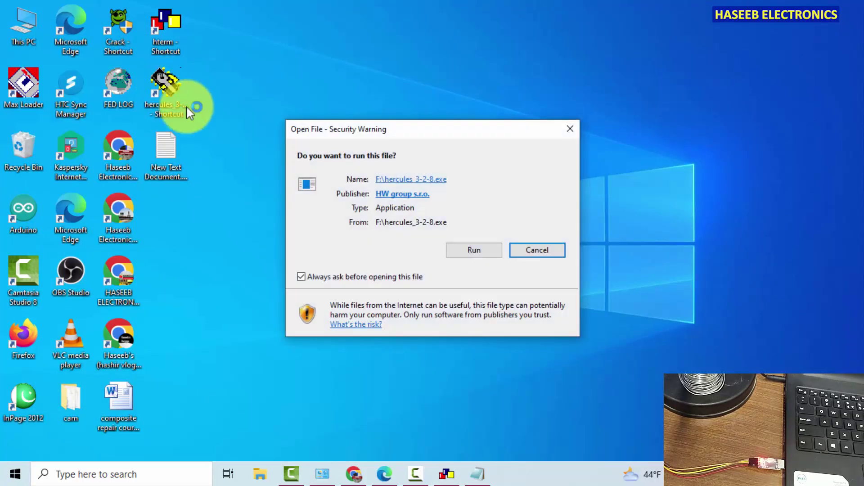
click(468, 250)
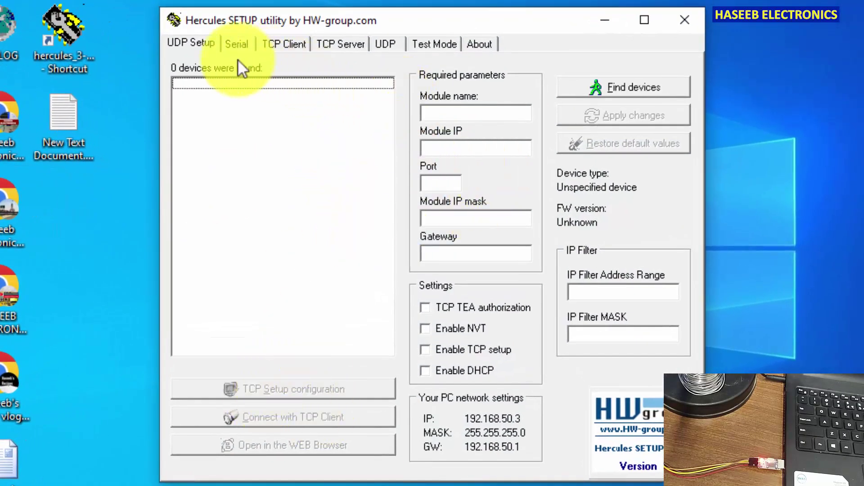
click(287, 47)
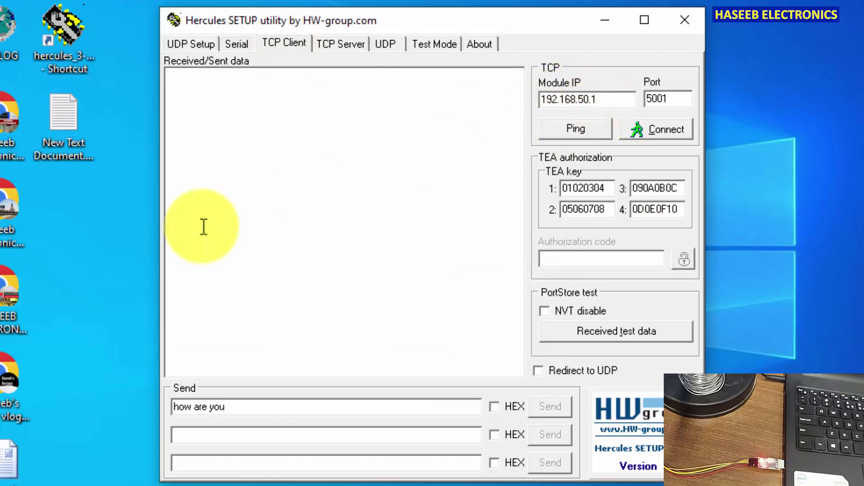
double_click(47, 131)
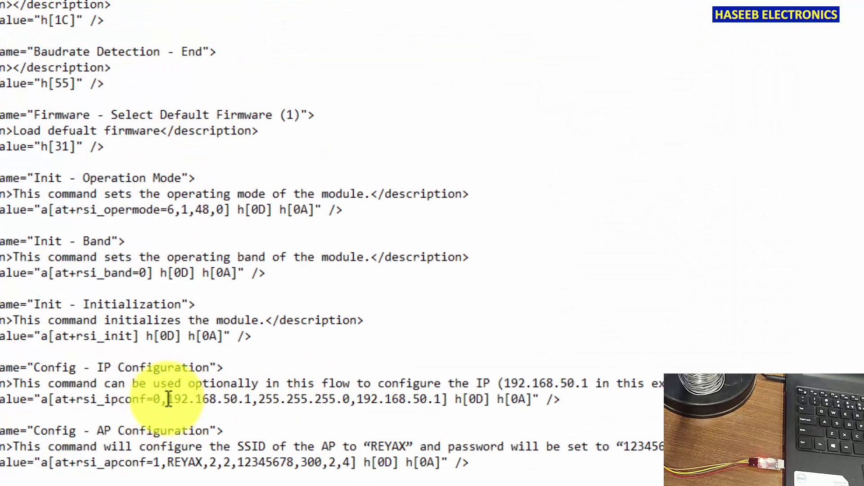
drag(167, 399, 253, 399)
scroll(243, 405, down, 3)
click(149, 446)
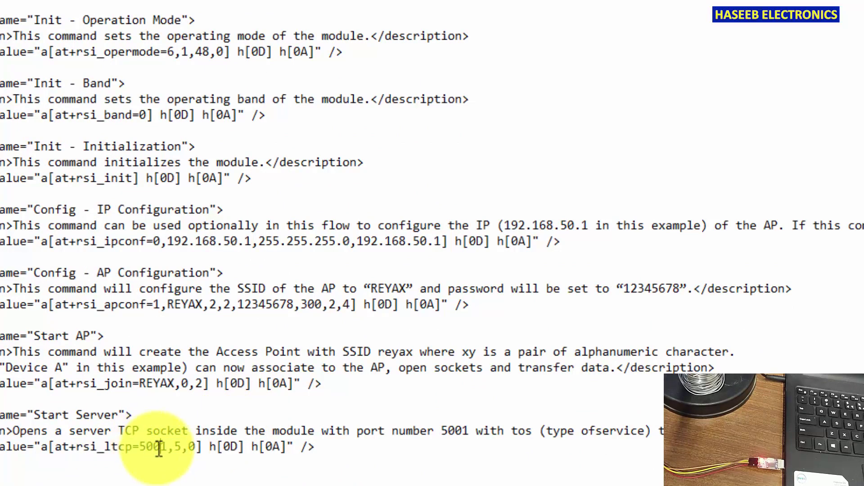
click(161, 446)
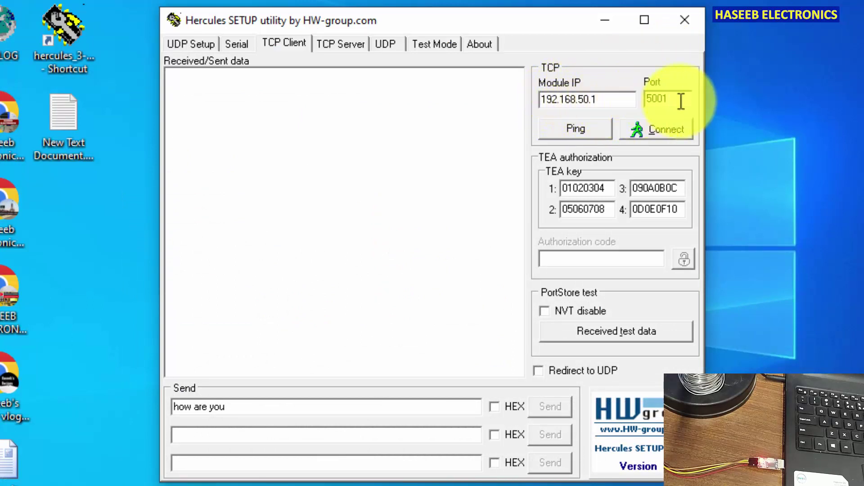
Connect Hercules to 192.168.50.1 port 5001 and send the message HELLO.
click(668, 130)
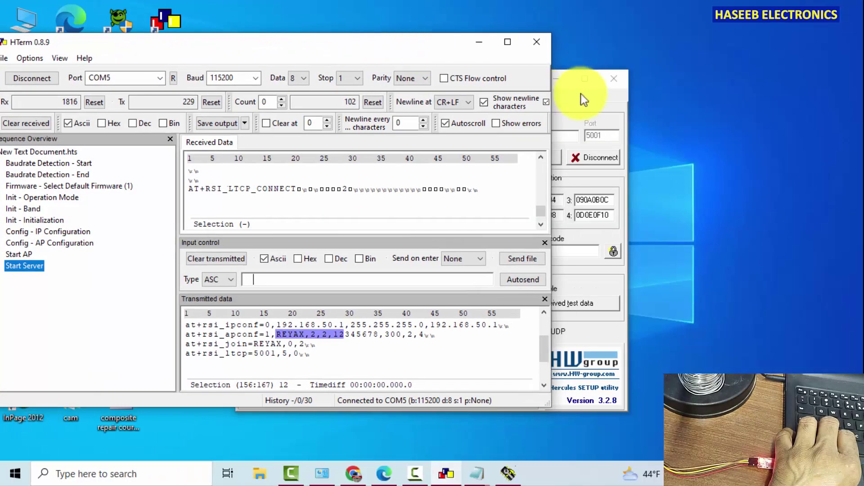
click(588, 102)
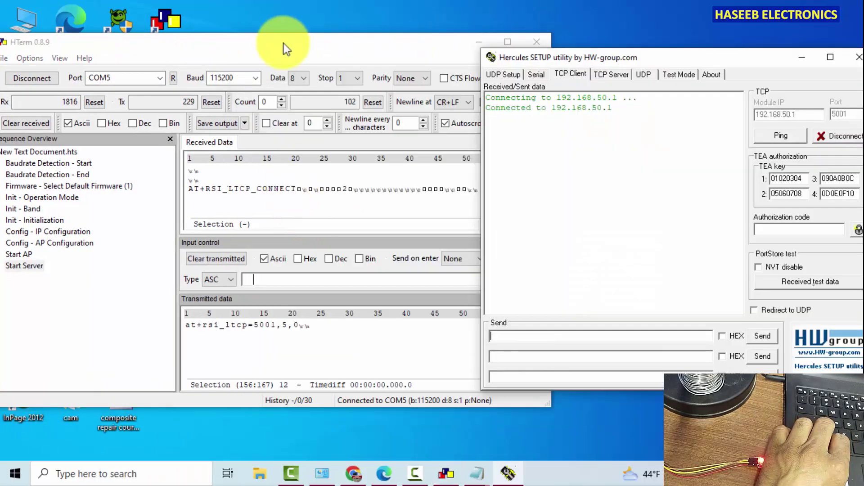
drag(284, 44, 286, 17)
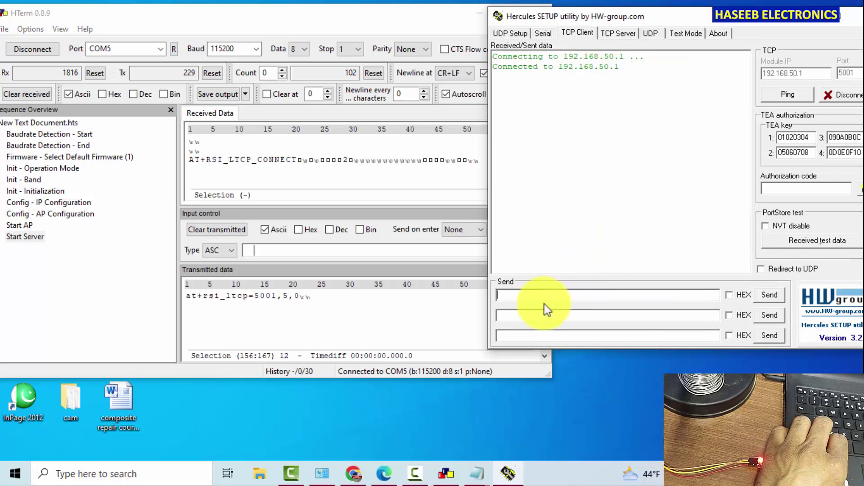
click(587, 295)
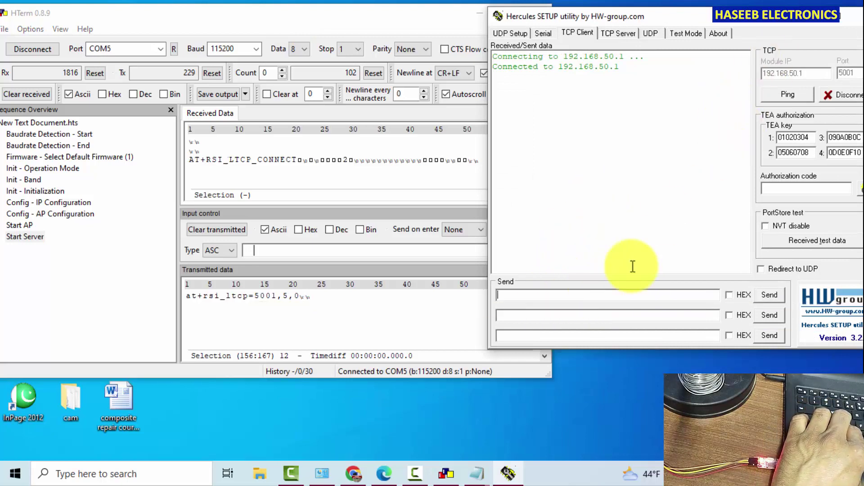
text(HELL)
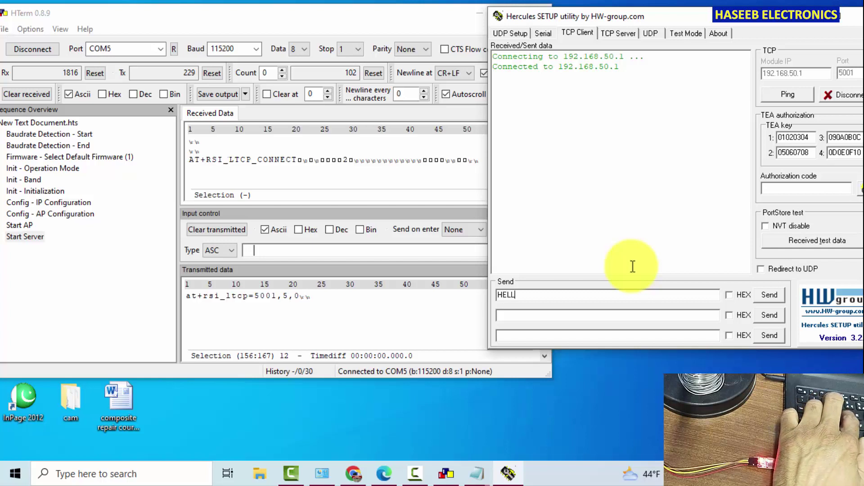
text(O)
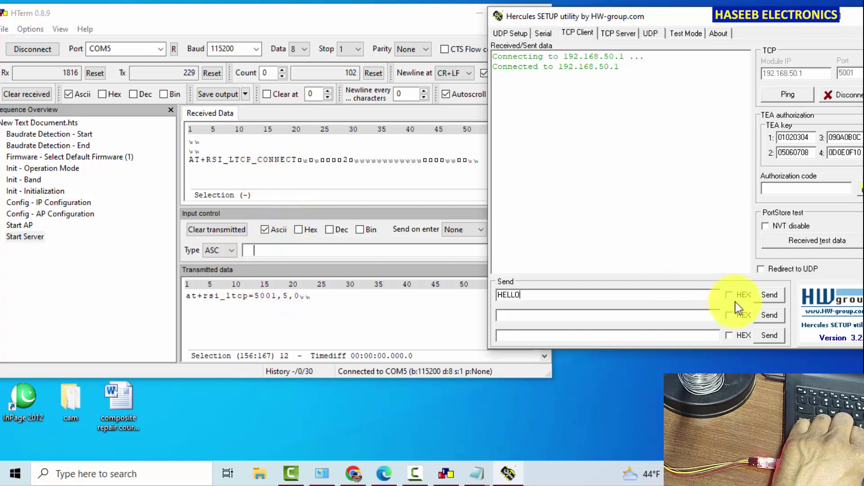
click(766, 295)
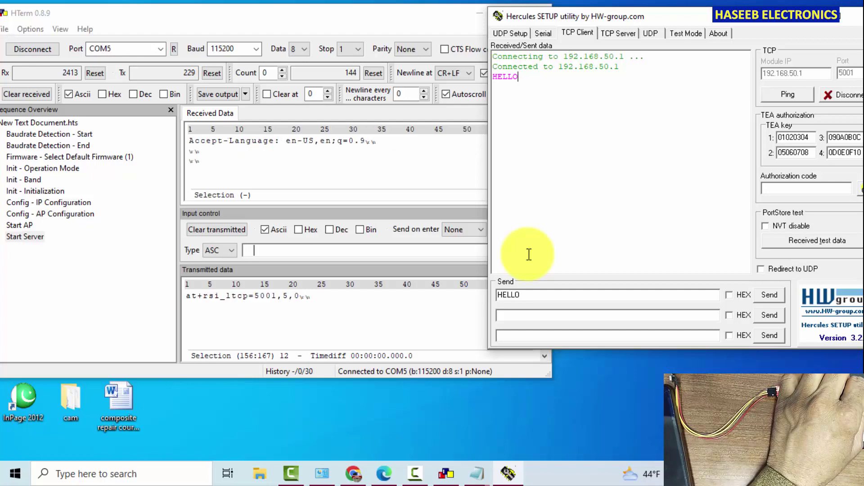
Maximize HTerm to scroll back through the received HTTP requests, then return to Hercules.
double_click(260, 13)
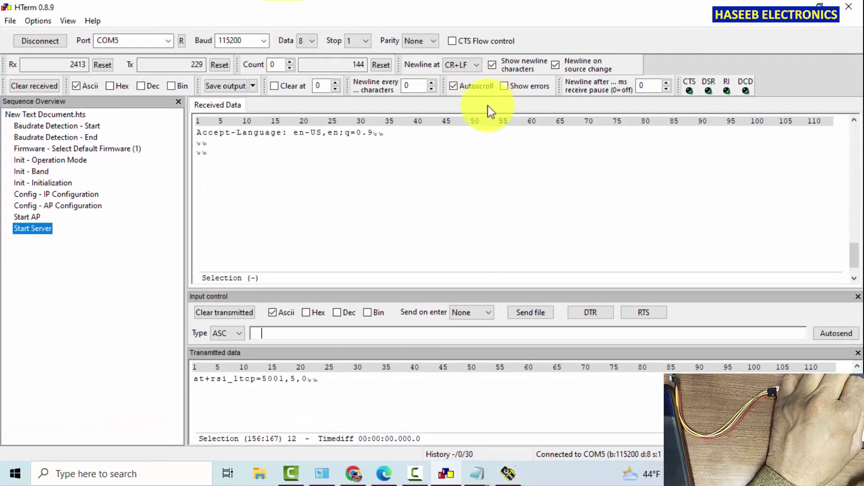
scroll(513, 201, up, 2)
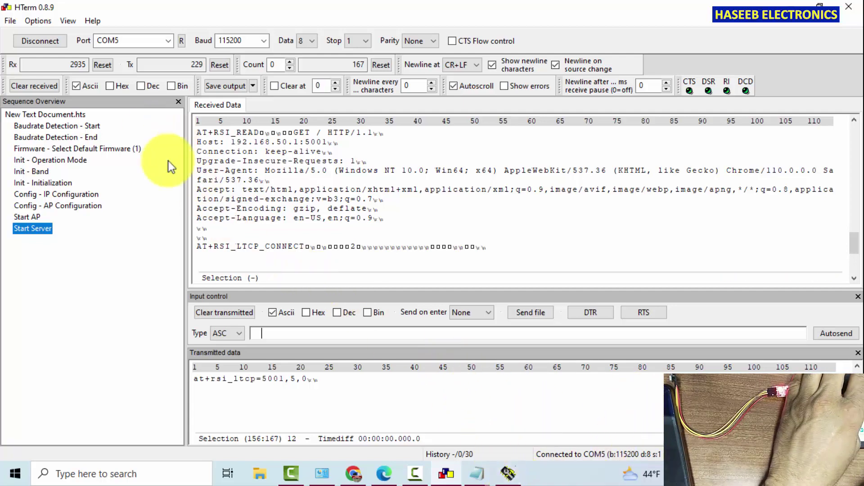
mouse_move(445, 478)
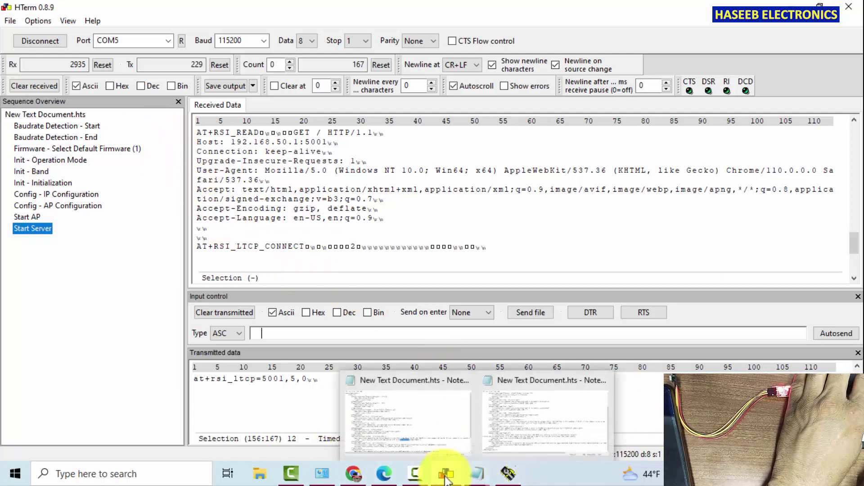
click(507, 473)
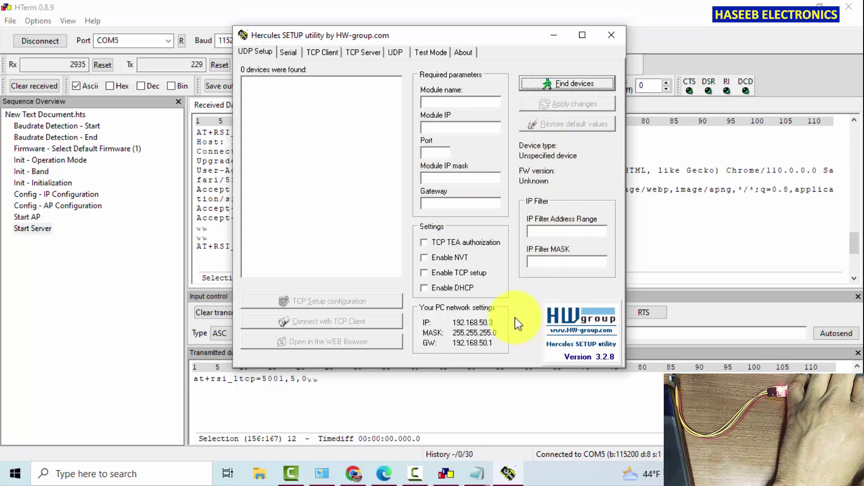
Disconnect Hercules' TCP session and HTerm from COM5, then show Hercules' Serial page.
click(322, 52)
click(583, 113)
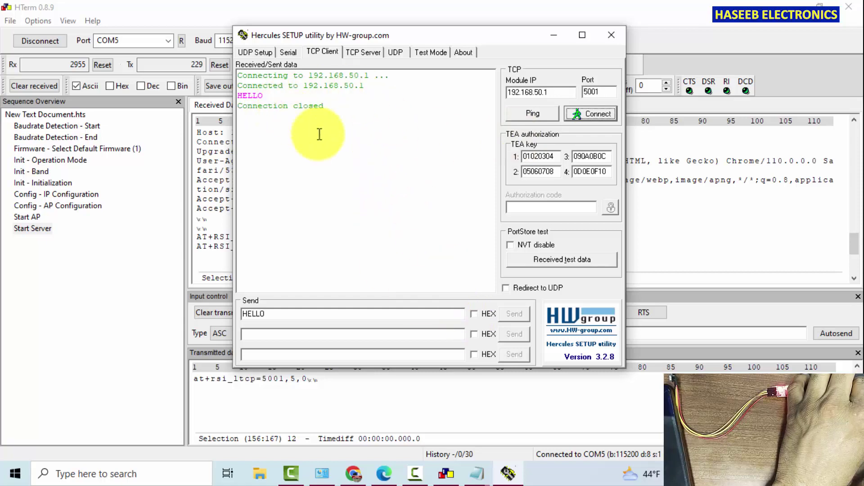
click(51, 61)
click(36, 42)
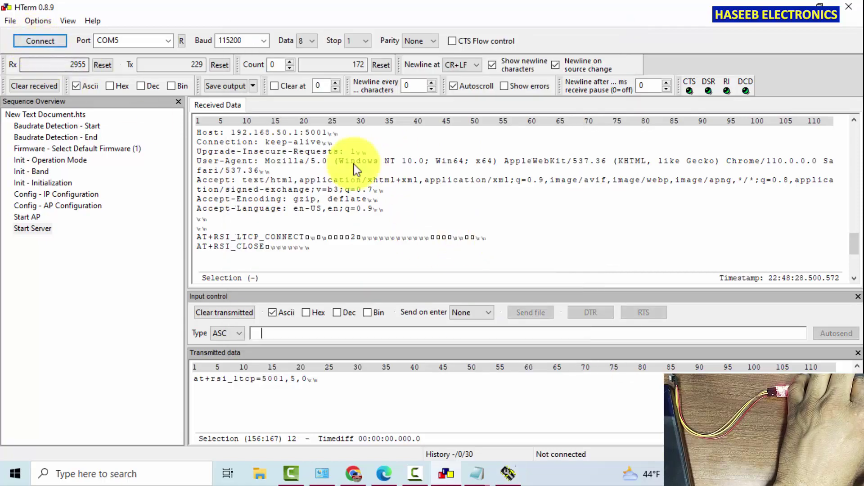
click(508, 472)
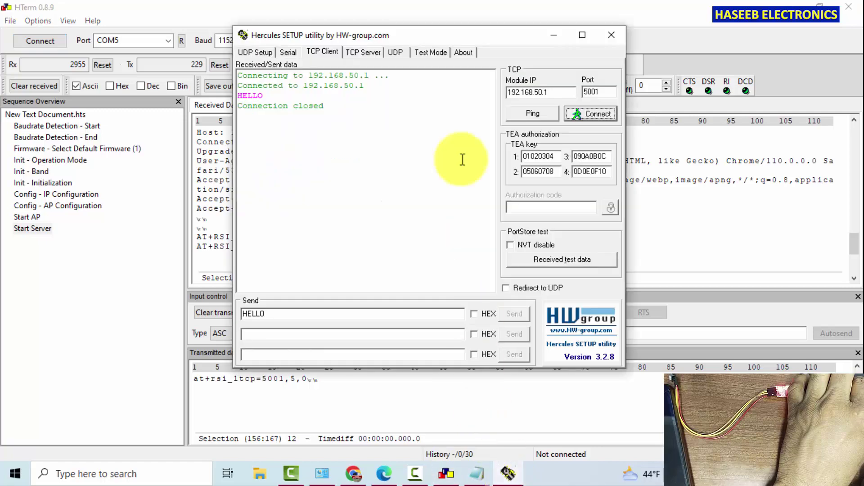
click(283, 51)
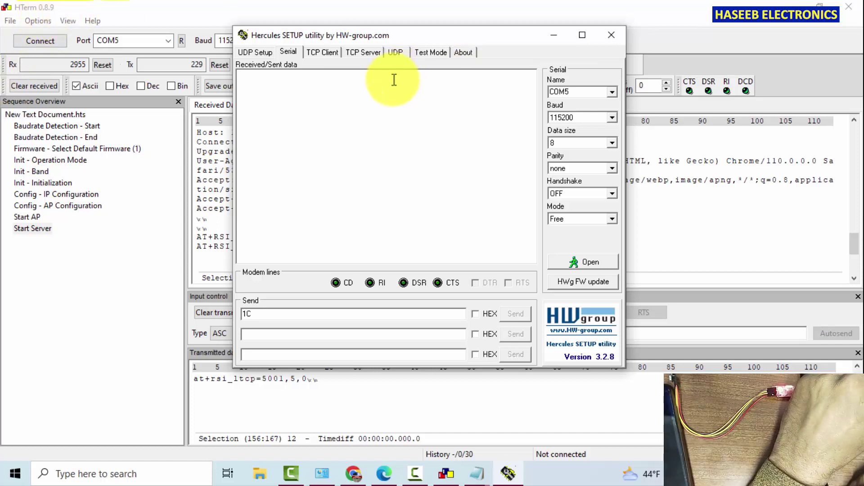
Open and close COM5 at 115200 baud in Hercules, then reconnect HTerm to COM5.
click(598, 268)
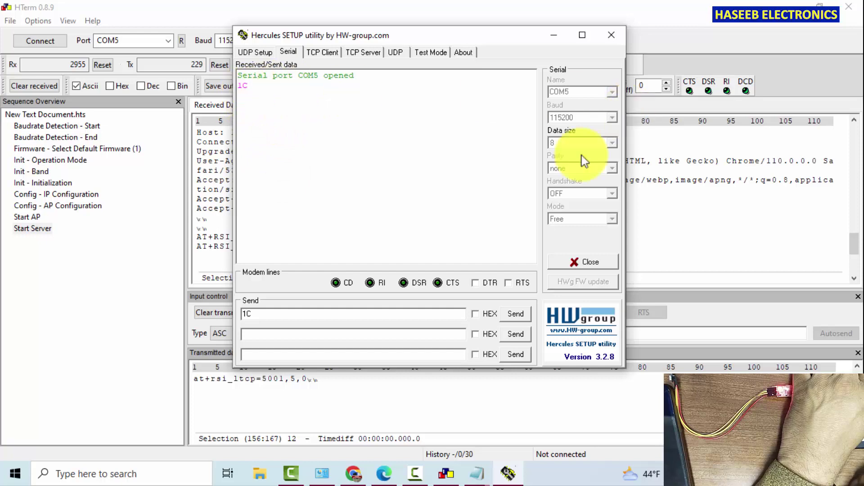
click(585, 262)
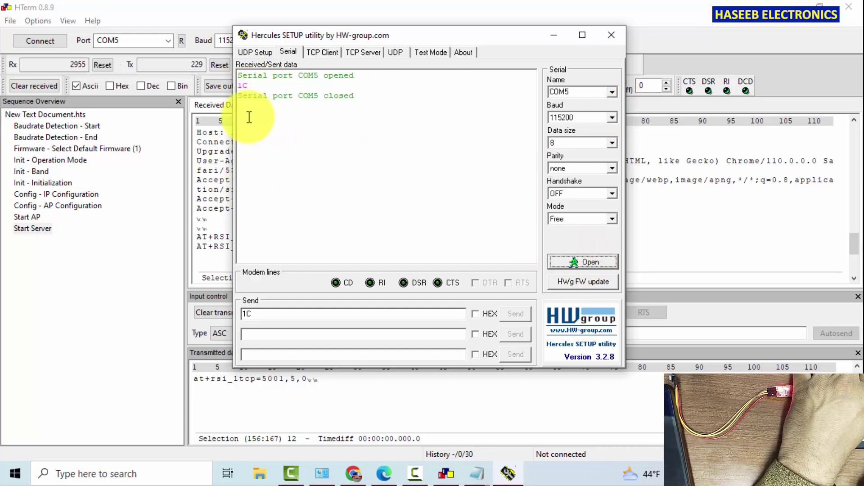
click(40, 41)
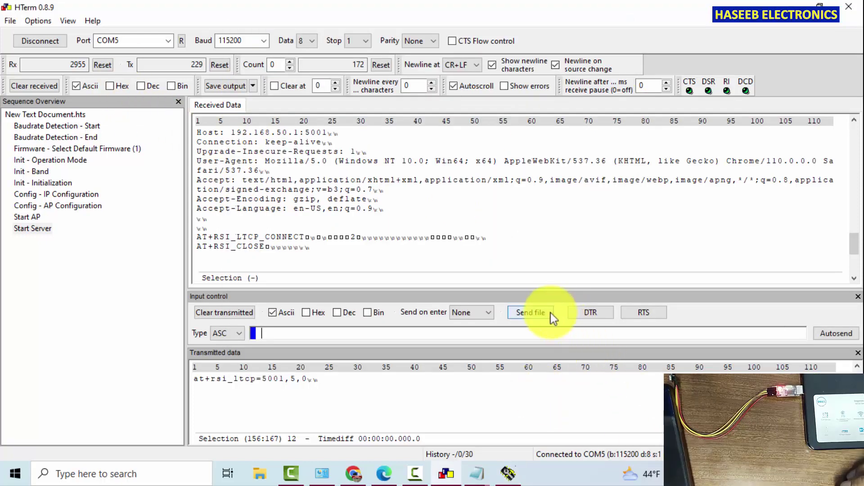